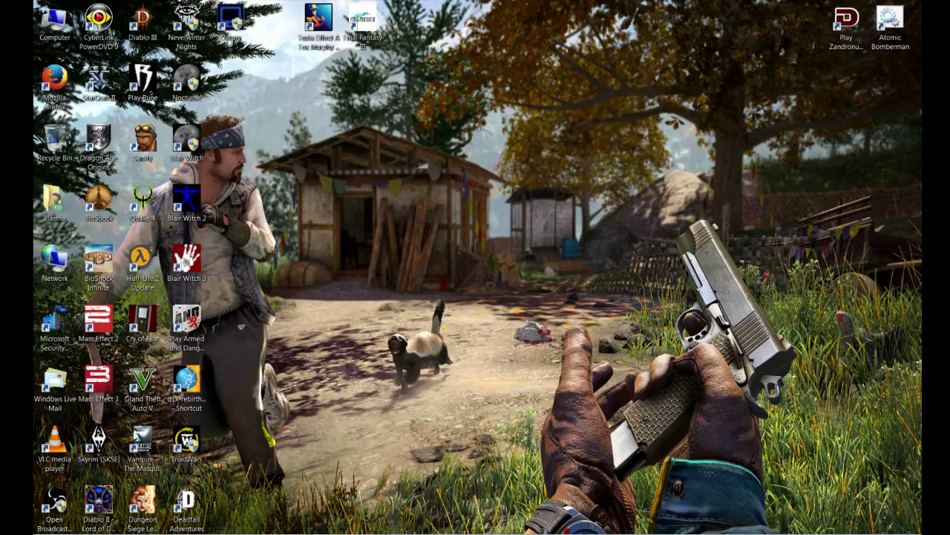
Open the GZDoom folder and examine the base game files DOOM.WAD, DOOM2.WAD, freedoom1.wad and freedoom2.wad.
{"action": "left_click", "coordinate": [321, 531]}
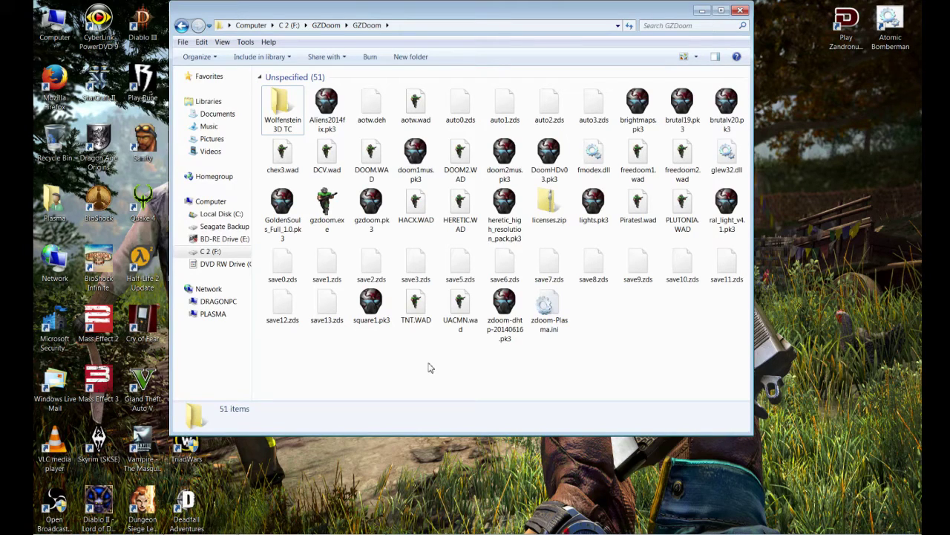
{"action": "left_click", "coordinate": [373, 158]}
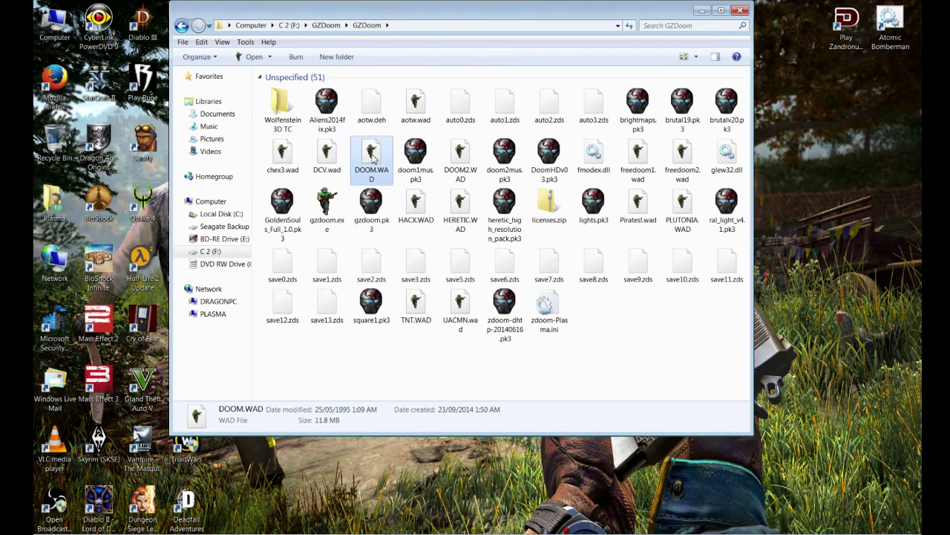
{"action": "left_click", "coordinate": [462, 164]}
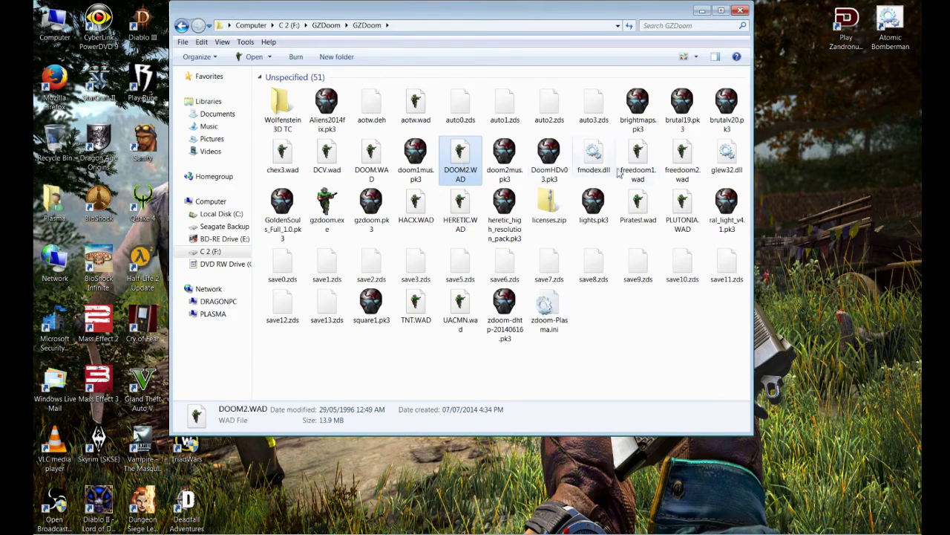
{"action": "left_click", "coordinate": [631, 169]}
{"action": "left_click", "coordinate": [663, 169]}
{"action": "left_click", "coordinate": [651, 171]}
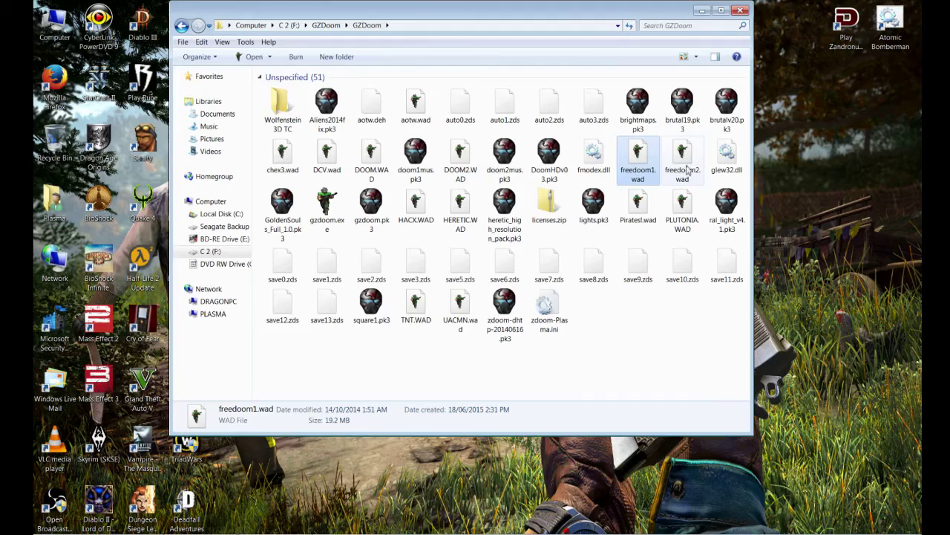
{"action": "left_click", "coordinate": [680, 172]}
{"action": "left_click", "coordinate": [645, 171]}
{"action": "left_click", "coordinate": [678, 173]}
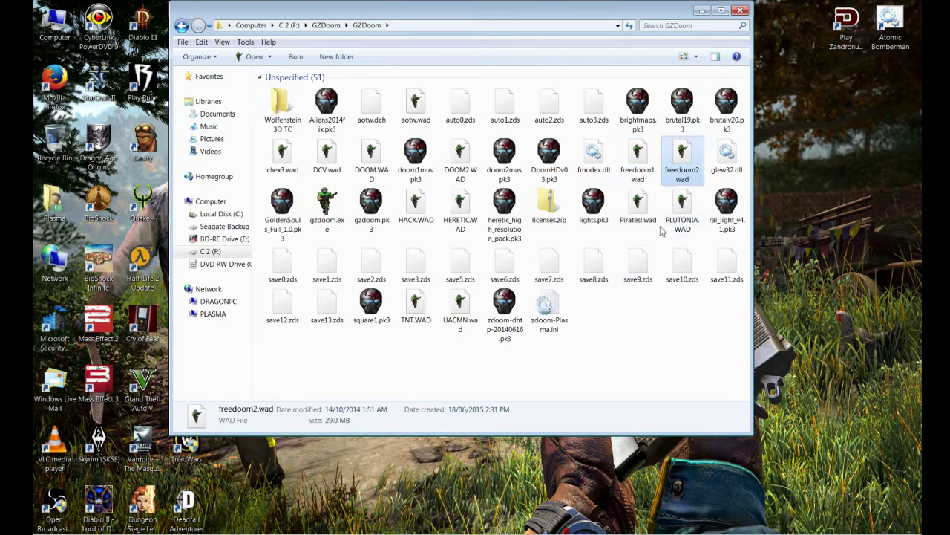
{"action": "left_click", "coordinate": [641, 174]}
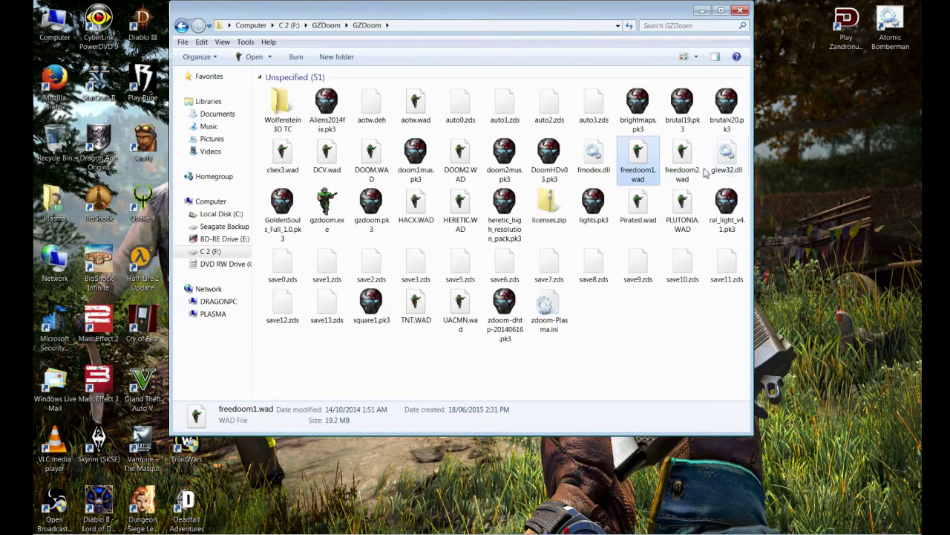
{"action": "left_click", "coordinate": [679, 171]}
{"action": "left_click", "coordinate": [462, 169]}
{"action": "left_click", "coordinate": [371, 158]}
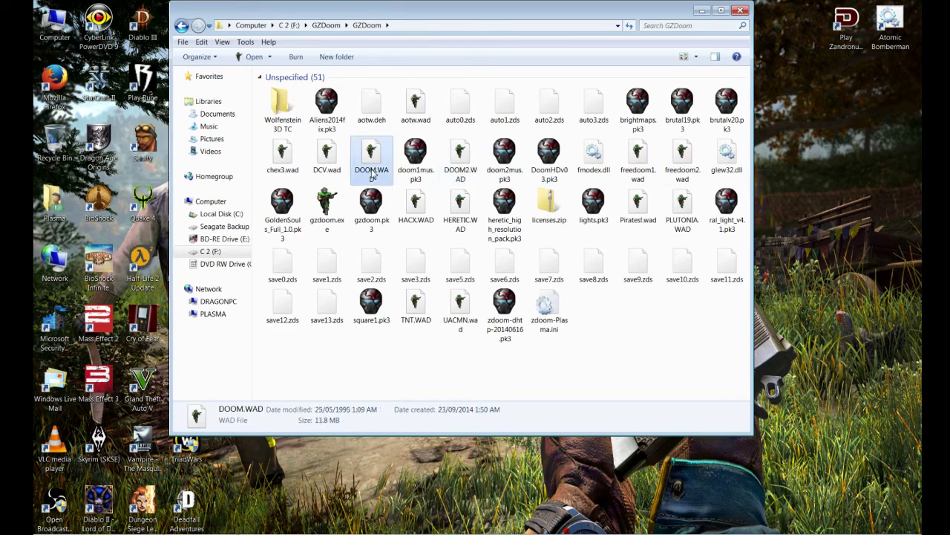
{"action": "left_click", "coordinate": [472, 172]}
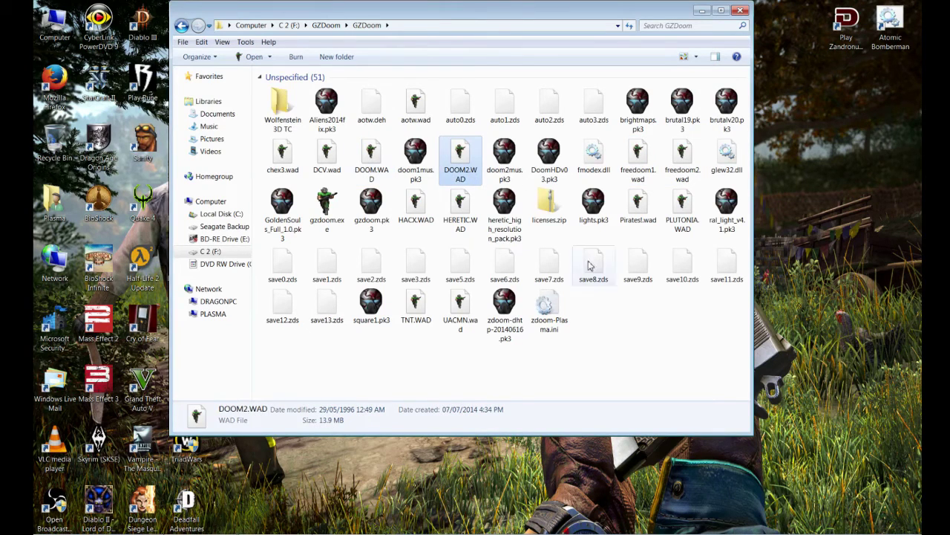
{"action": "left_click", "coordinate": [638, 320]}
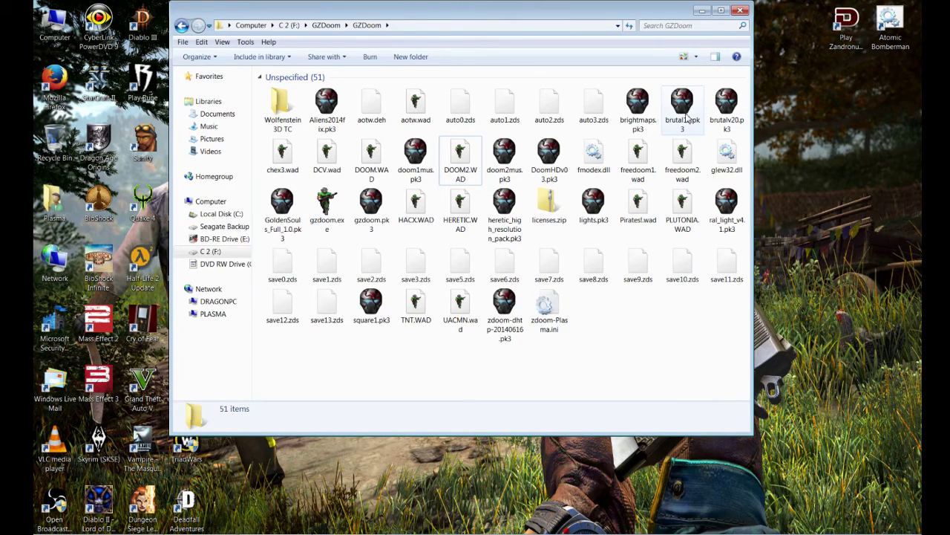
Launch gzdoom.exe with brutalv20.pk3 and DCV.wad loaded together, using Freedoom: Phase 2 (freedoom2.wad) as the IWAD.
{"action": "left_click", "coordinate": [727, 113]}
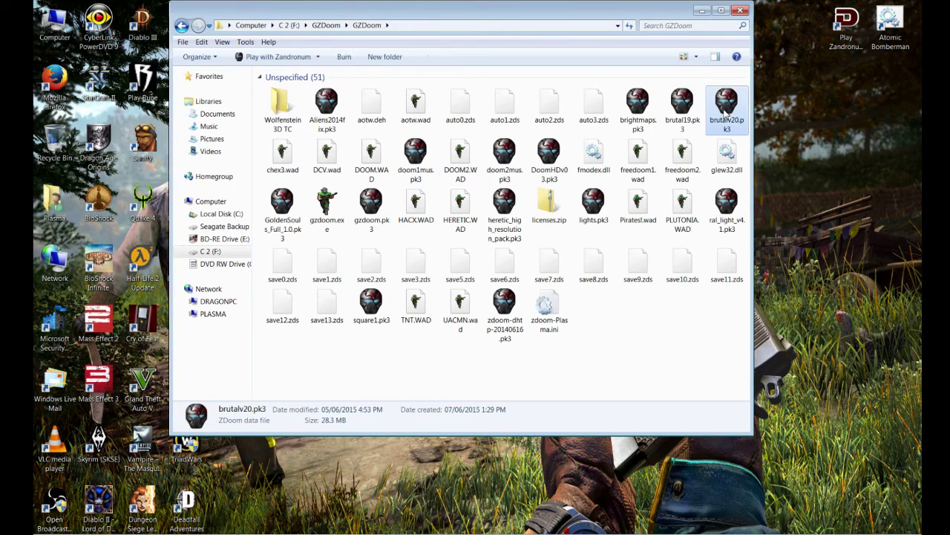
{"action": "left_click", "coordinate": [327, 167], "text": "ctrl"}
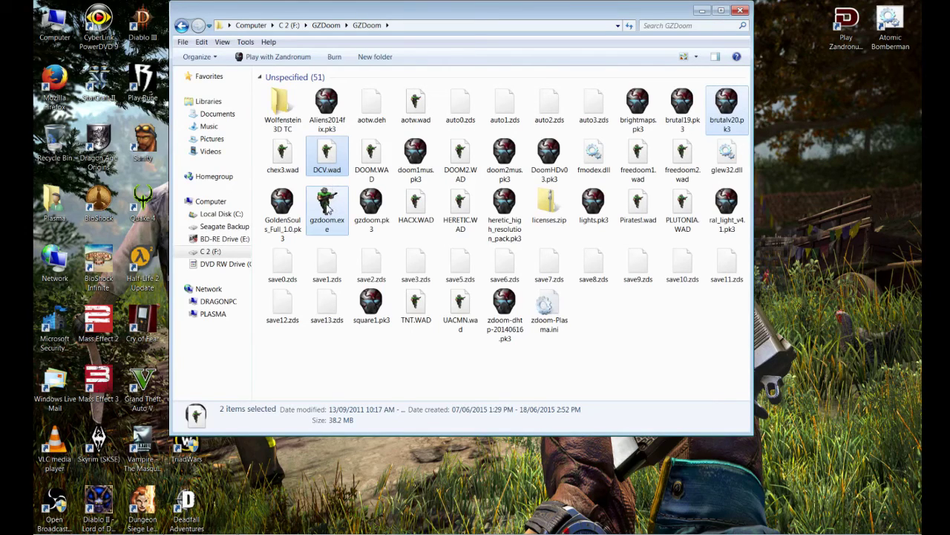
{"action": "left_click_drag", "start_coordinate": [329, 210], "coordinate": [329, 211]}
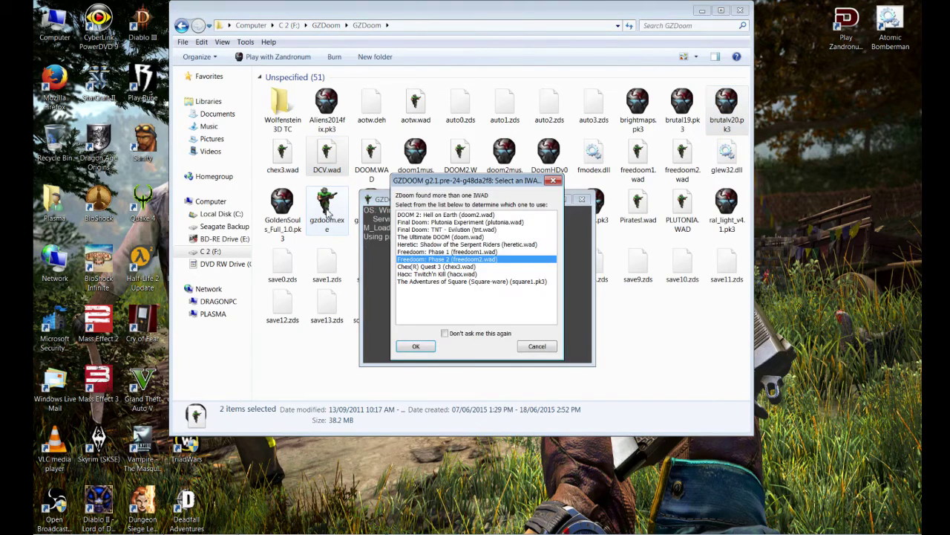
{"action": "left_click", "coordinate": [441, 215]}
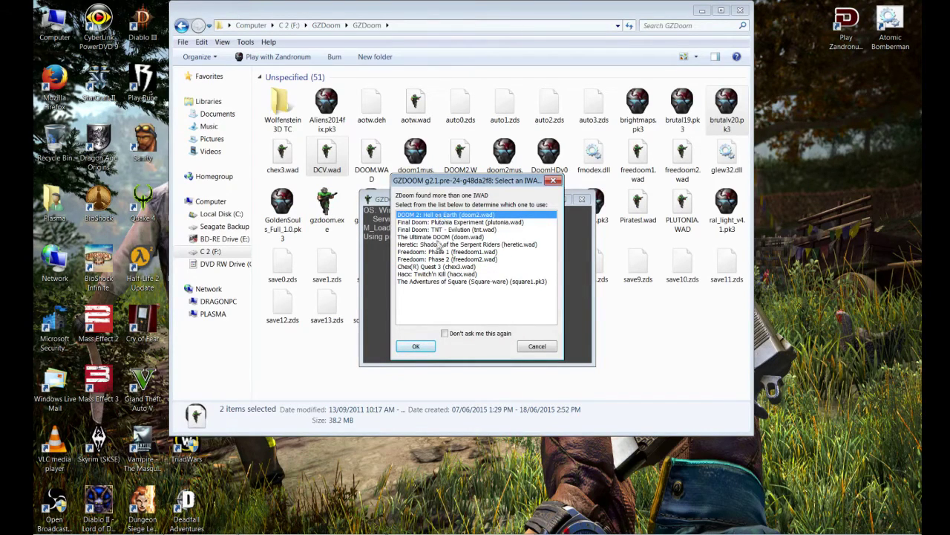
{"action": "left_click", "coordinate": [435, 260]}
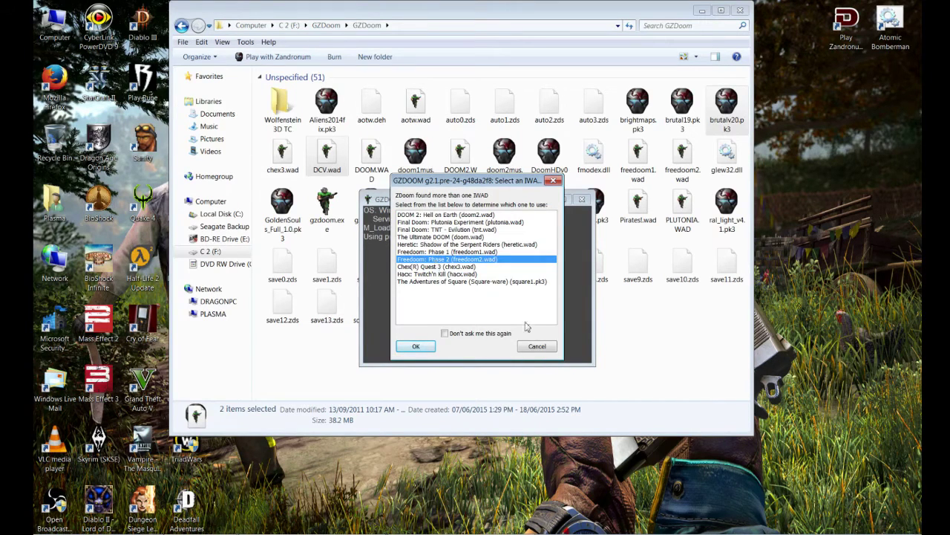
{"action": "left_click", "coordinate": [415, 347]}
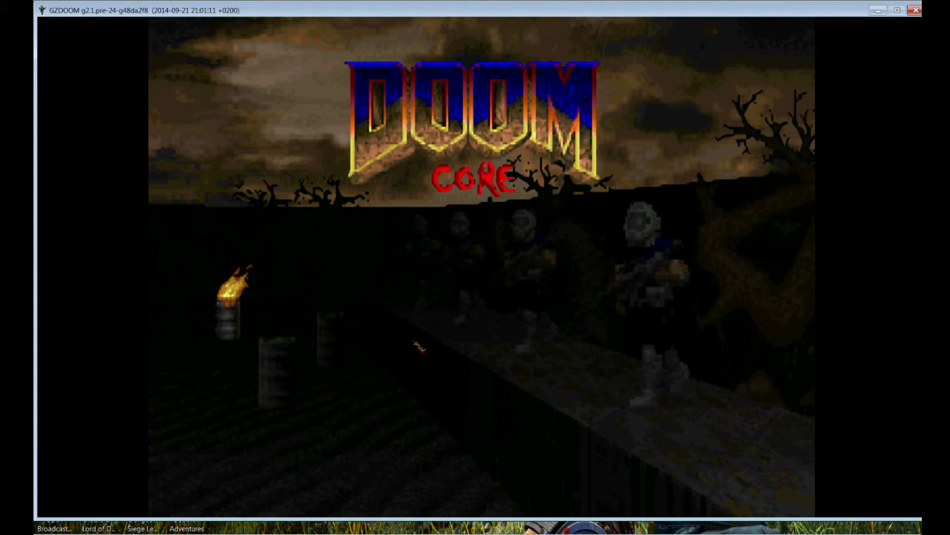
Bring up the game's main menu and quit the game.
{"action": "key", "text": "Escape"}
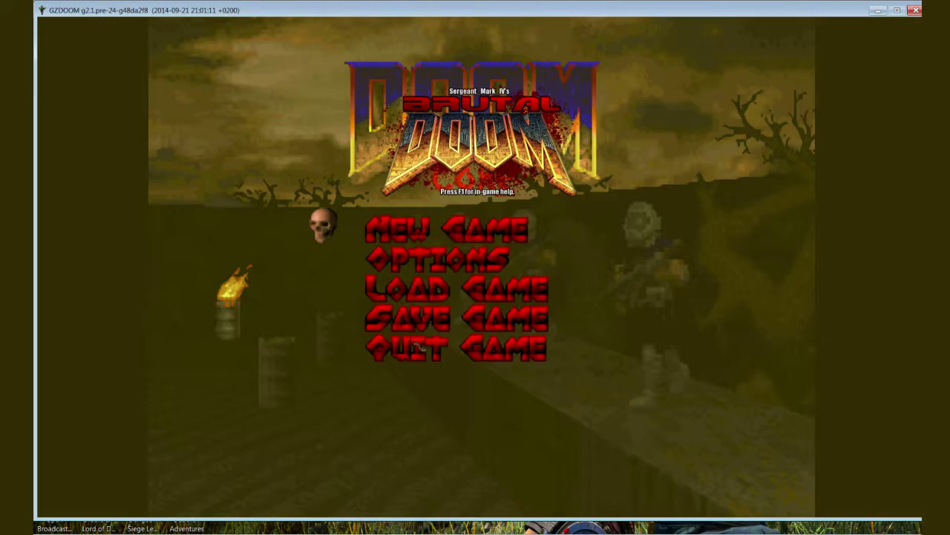
{"action": "key", "text": "Up"}
{"action": "key", "text": "Return"}
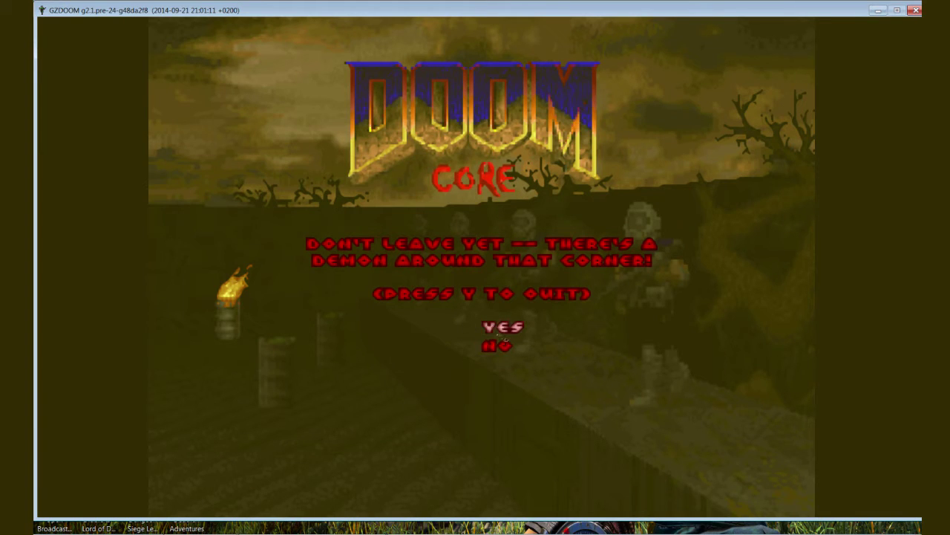
{"action": "key", "text": "y"}
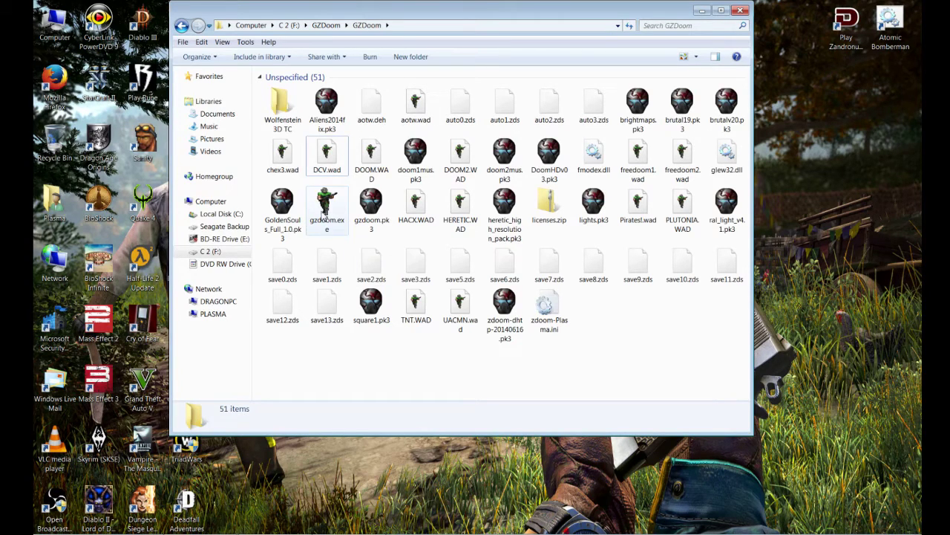
Create a shortcut to gzdoom.exe in the same folder and rename it Brutal Doom Core.
{"action": "left_click", "coordinate": [325, 213]}
{"action": "right_click", "coordinate": [325, 213]}
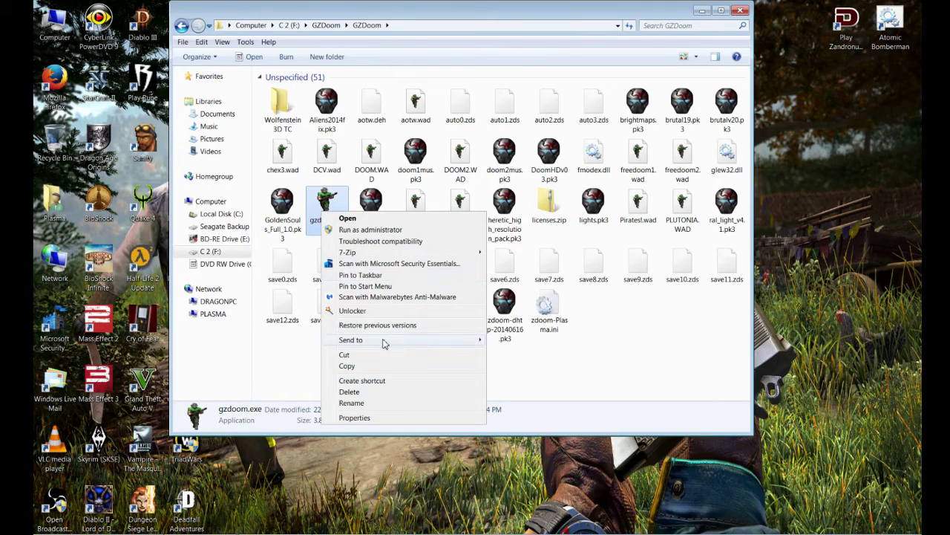
{"action": "mouse_move", "coordinate": [383, 344]}
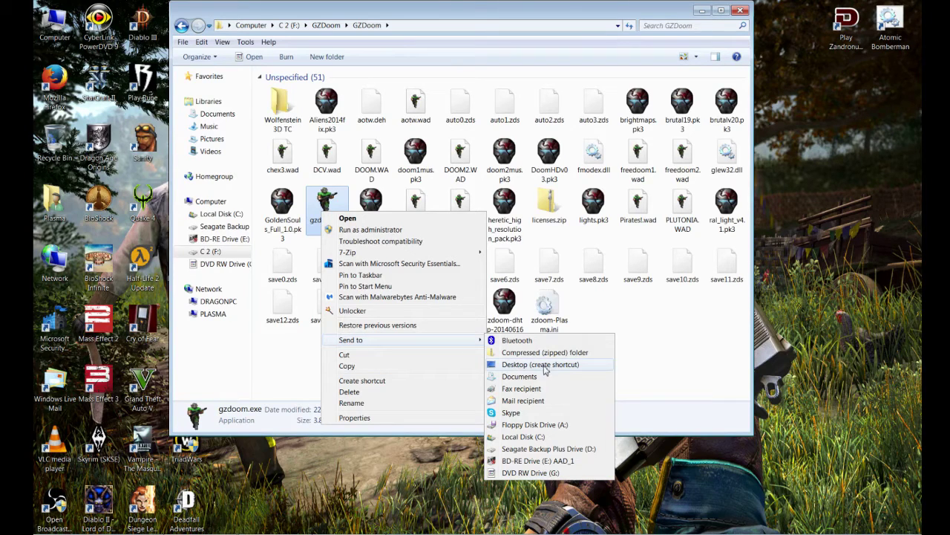
{"action": "left_click", "coordinate": [407, 383]}
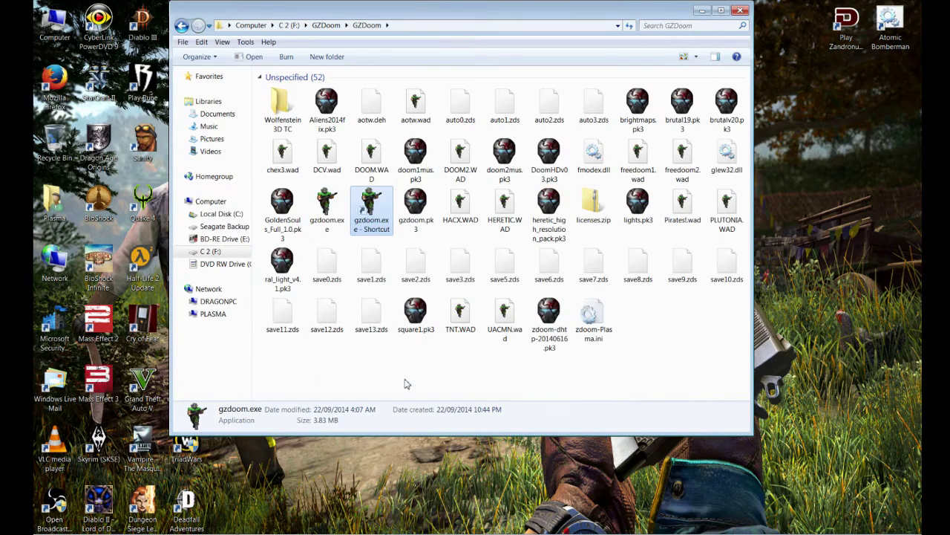
{"action": "left_click", "coordinate": [374, 227]}
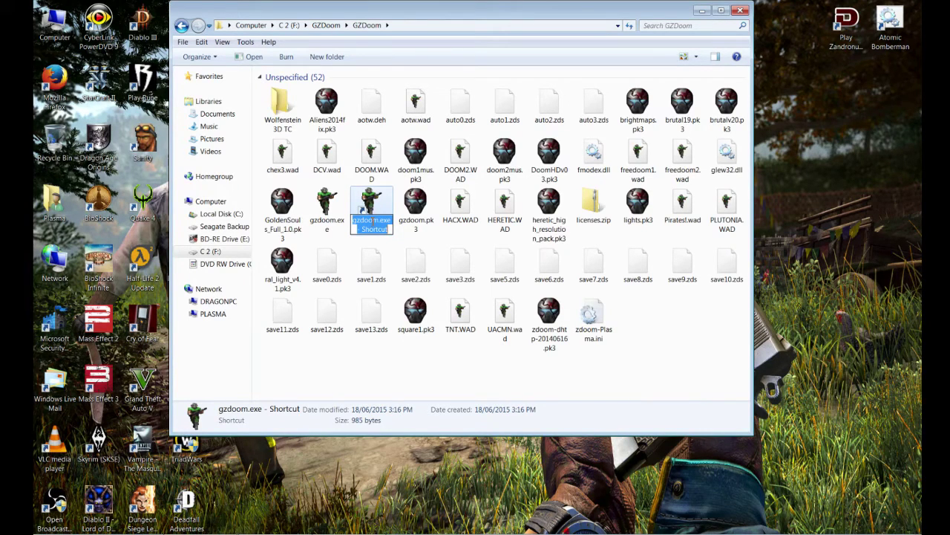
{"action": "type", "text": "Br"}
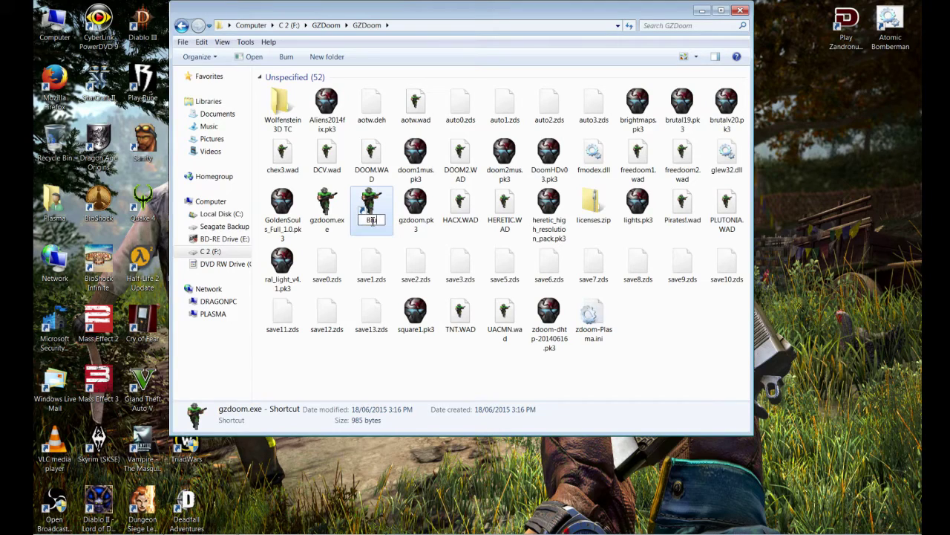
{"action": "type", "text": "utal Doom Core"}
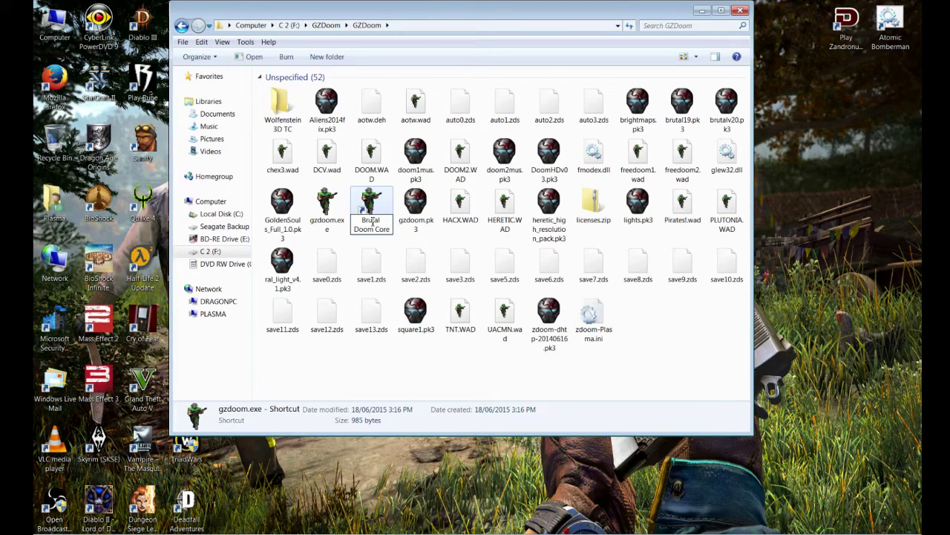
{"action": "key", "text": "Return"}
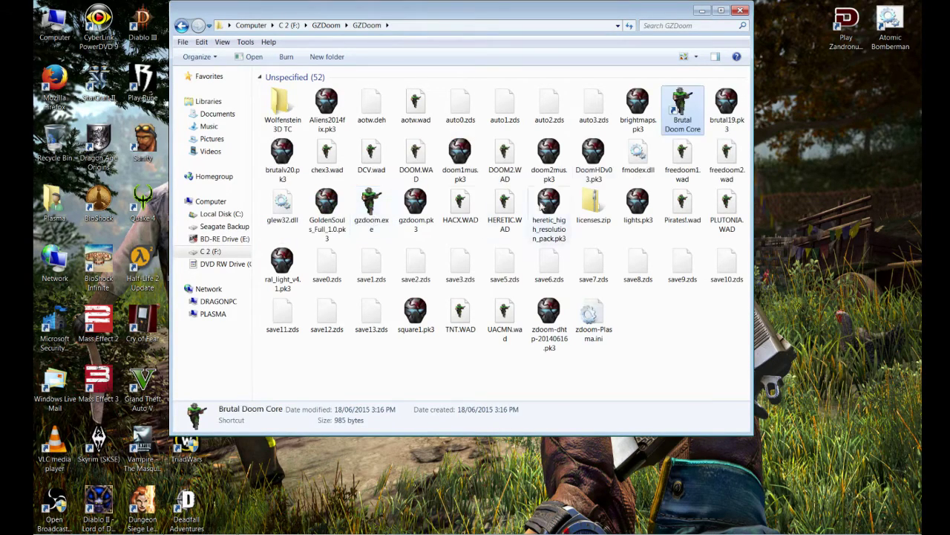
Open the Brutal Doom Core shortcut's properties and append a space and an opening quotation mark to its target.
{"action": "right_click", "coordinate": [673, 115]}
{"action": "left_click", "coordinate": [713, 334]}
{"action": "left_click_drag", "start_coordinate": [789, 128], "coordinate": [450, 126]}
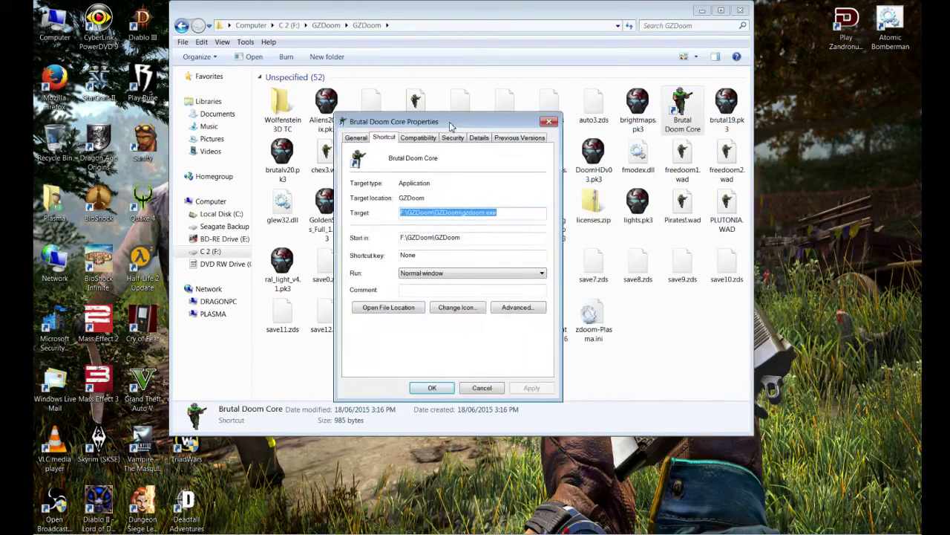
{"action": "left_click", "coordinate": [517, 215]}
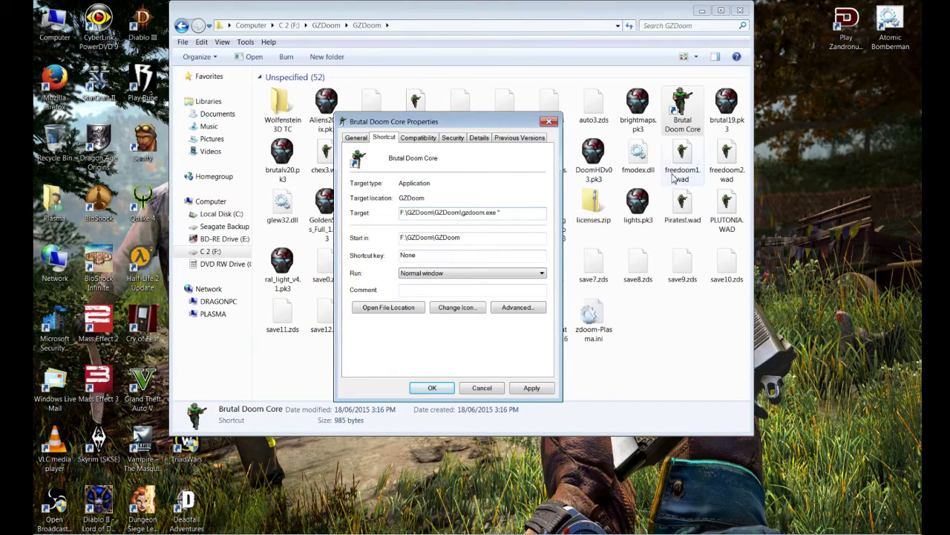
Copy the file name brutalv20.pk3 into the shortcut's target, close its quotation marks, and add a space and another opening quote.
{"action": "left_click_drag", "start_coordinate": [451, 121], "coordinate": [483, 188]}
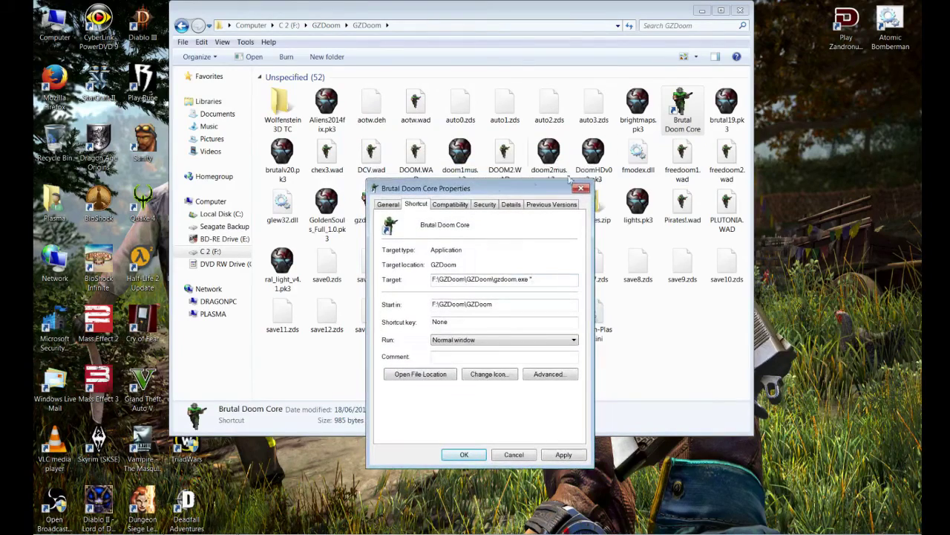
{"action": "left_click", "coordinate": [730, 127]}
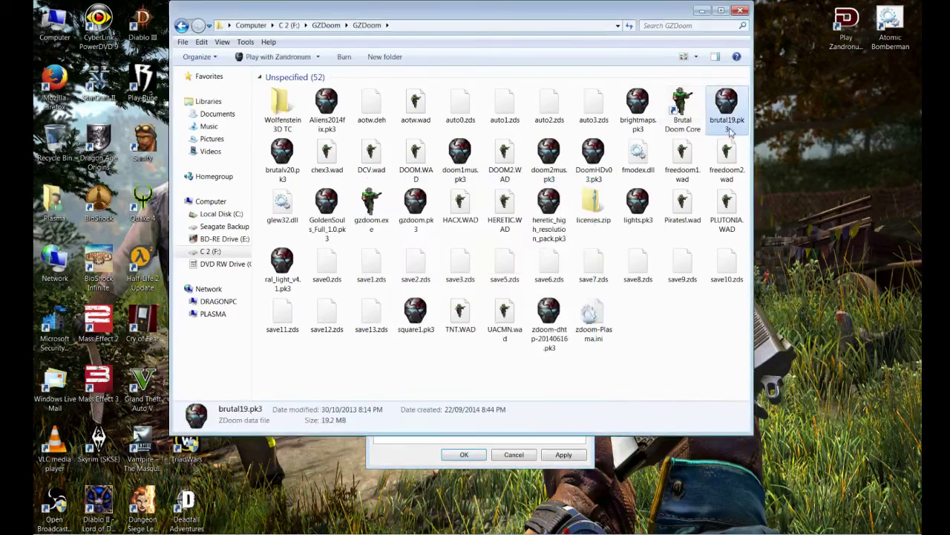
{"action": "left_click", "coordinate": [283, 157]}
{"action": "left_click", "coordinate": [287, 177]}
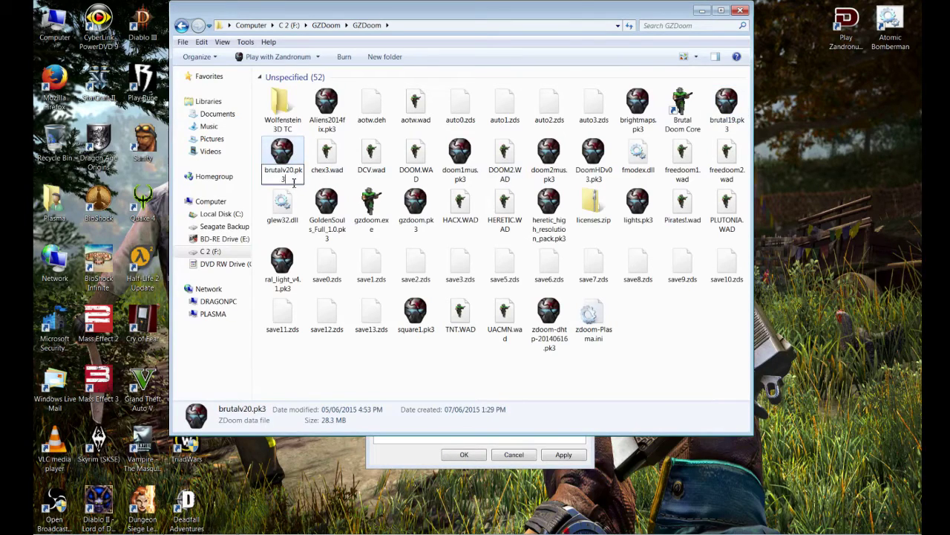
{"action": "right_click", "coordinate": [293, 177]}
{"action": "left_click", "coordinate": [314, 210]}
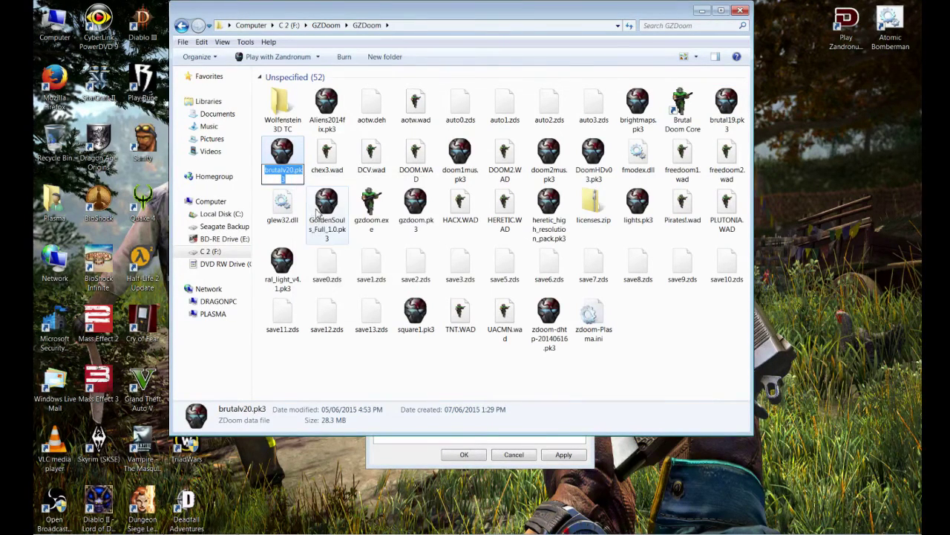
{"action": "left_click", "coordinate": [440, 444]}
{"action": "right_click", "coordinate": [550, 282]}
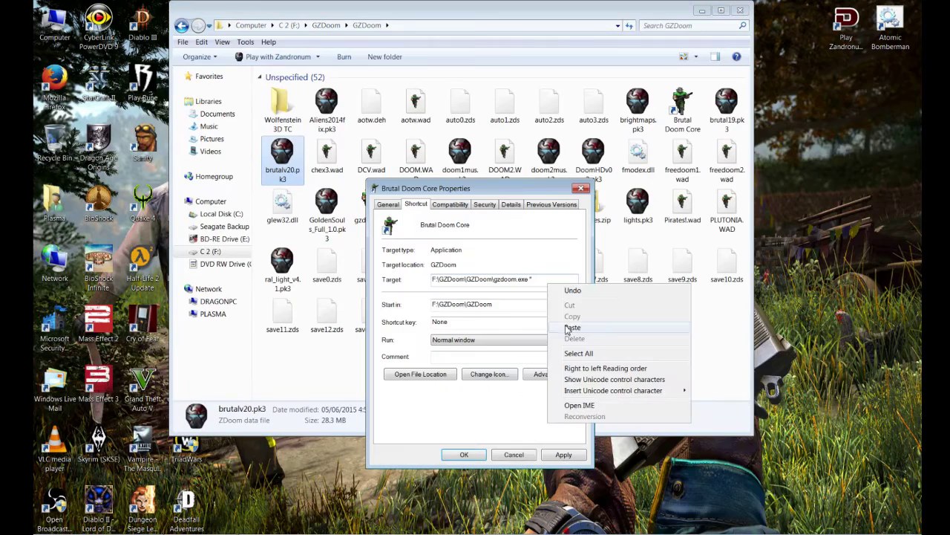
{"action": "left_click", "coordinate": [572, 327]}
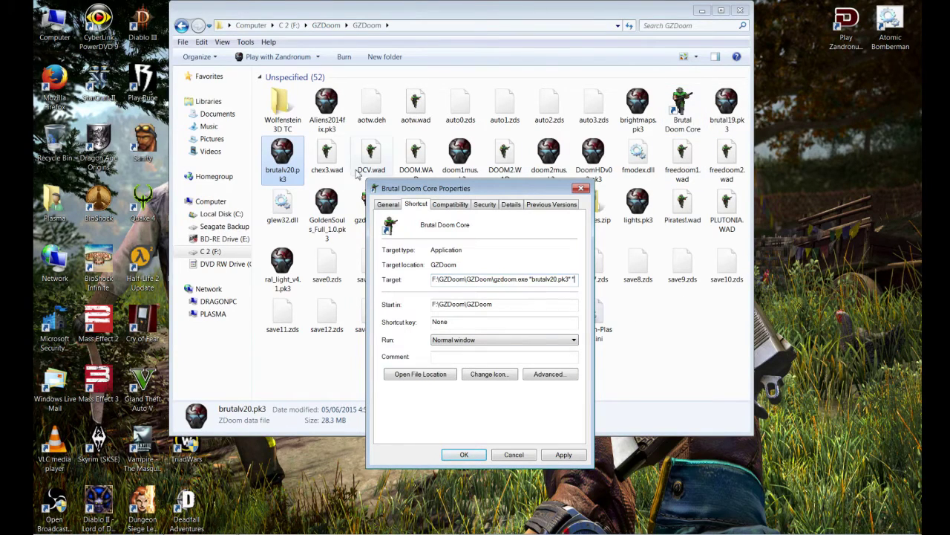
Copy the file name DCV.wad into the Brutal Doom Core shortcut's target, close its quotation marks, and save the properties.
{"action": "left_click", "coordinate": [379, 165]}
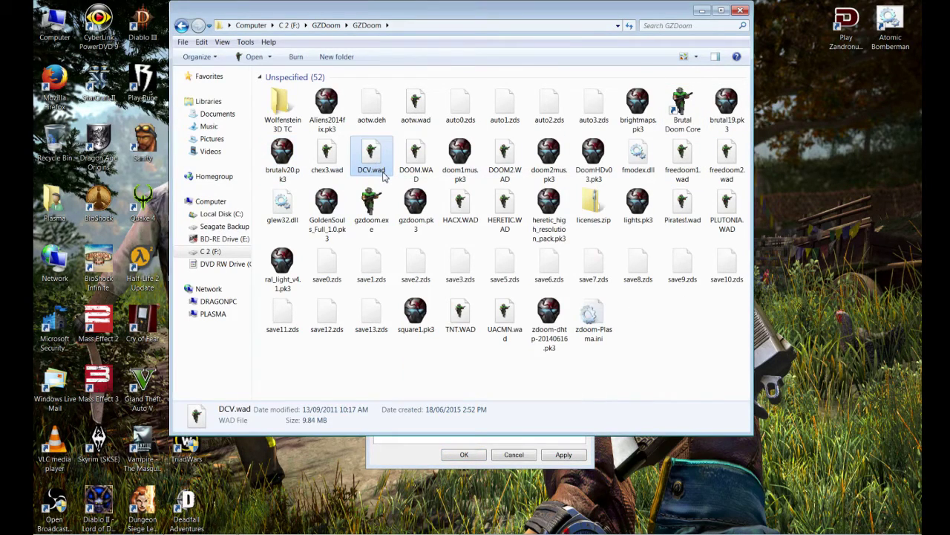
{"action": "left_click", "coordinate": [384, 172]}
{"action": "left_click_drag", "start_coordinate": [387, 171], "coordinate": [361, 170]}
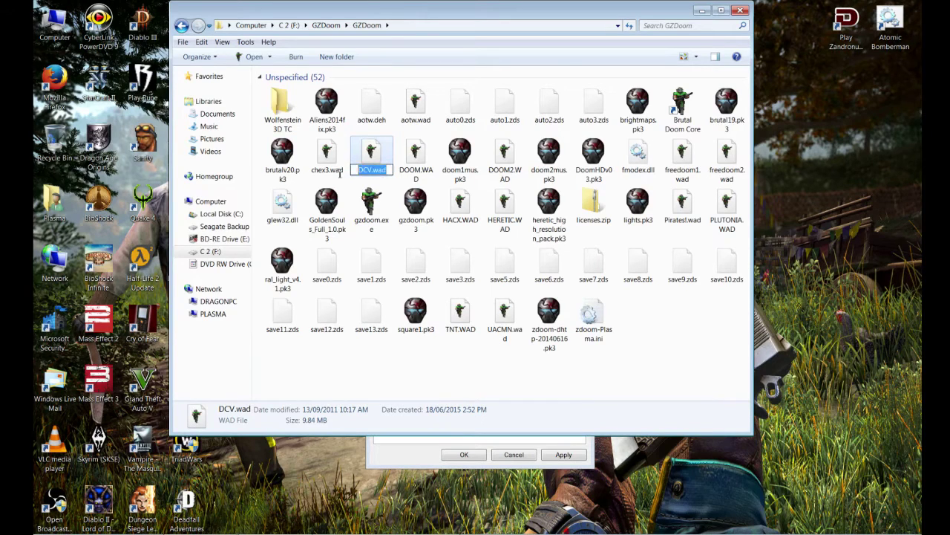
{"action": "right_click", "coordinate": [373, 171]}
{"action": "left_click", "coordinate": [412, 208]}
{"action": "left_click", "coordinate": [401, 458]}
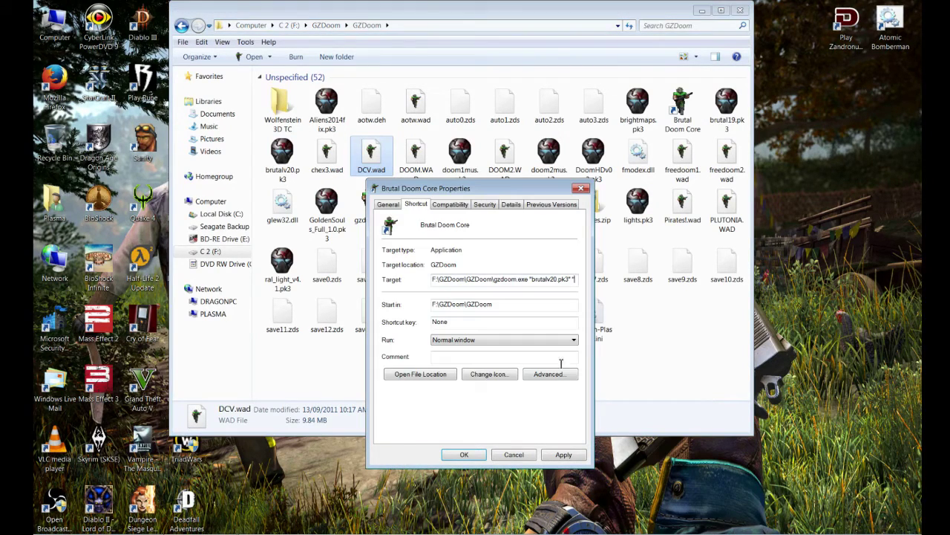
{"action": "right_click", "coordinate": [577, 281]}
{"action": "left_click", "coordinate": [594, 325]}
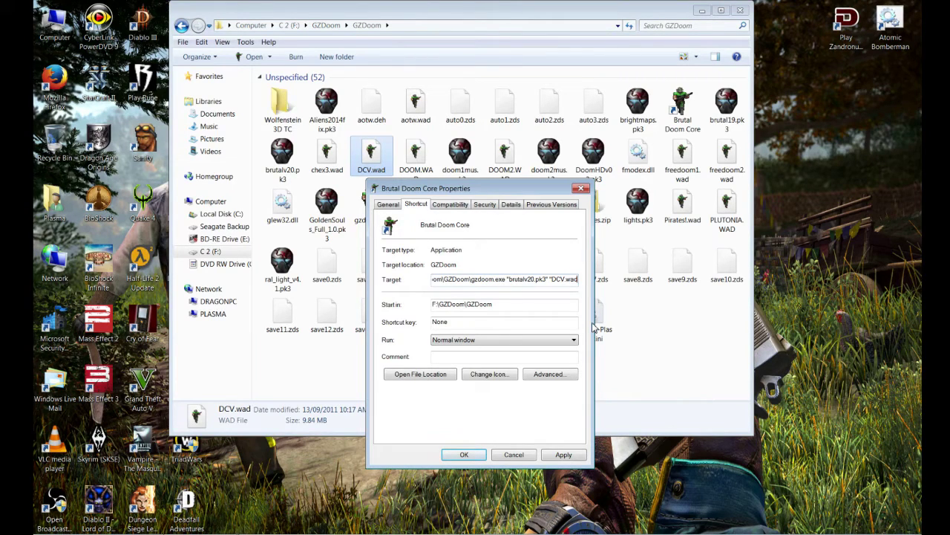
{"action": "type", "text": "\""}
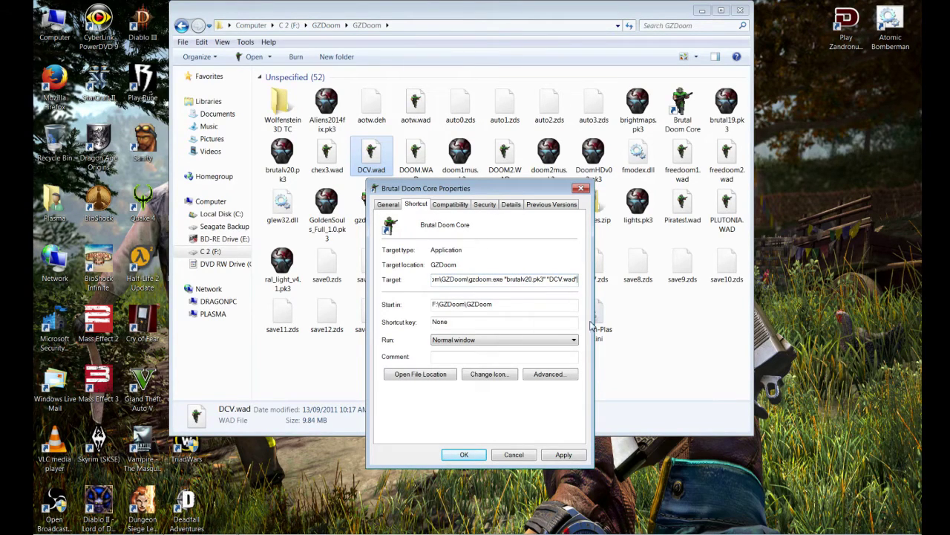
{"action": "left_click", "coordinate": [563, 453]}
{"action": "left_click", "coordinate": [463, 455]}
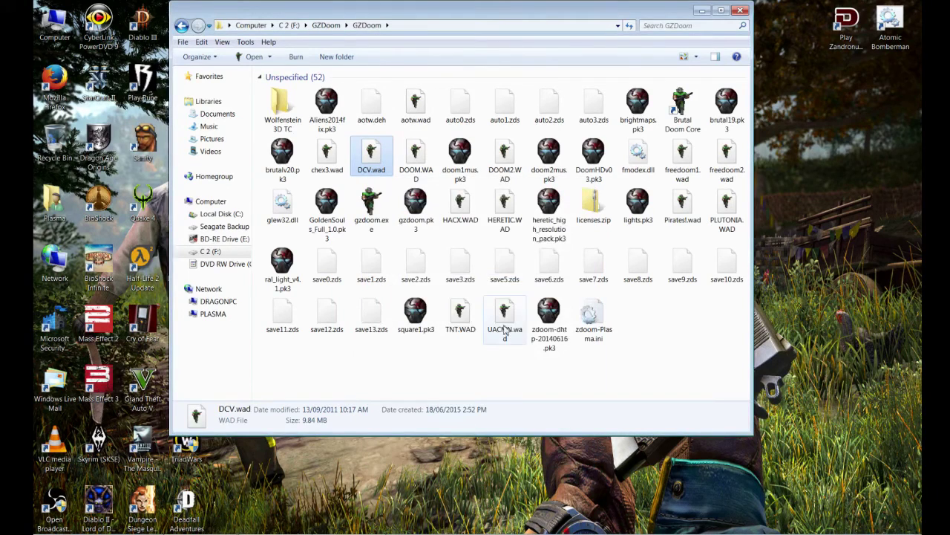
Launch the Brutal Doom Core shortcut using Freedoom: Phase 2 (freedoom2.wad) as the IWAD.
{"action": "left_click", "coordinate": [681, 108]}
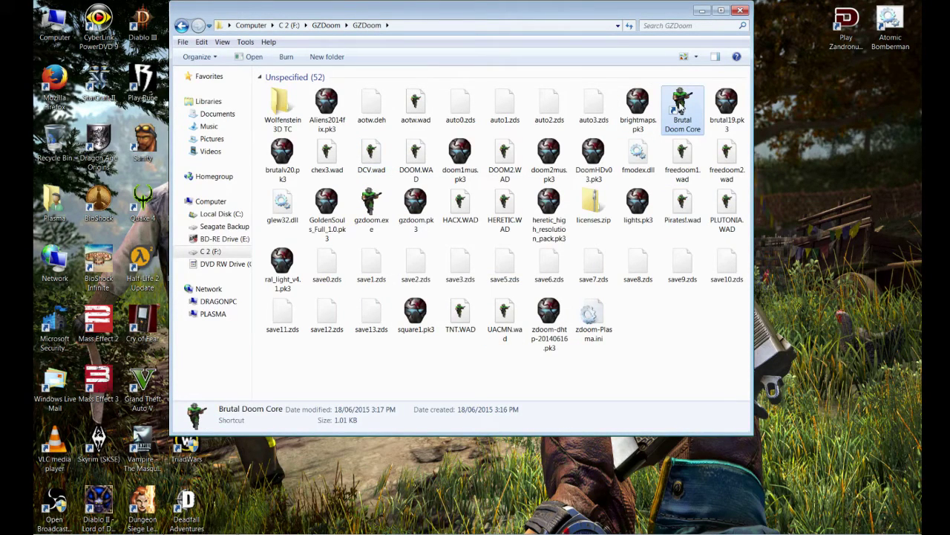
{"action": "double_click", "coordinate": [681, 107]}
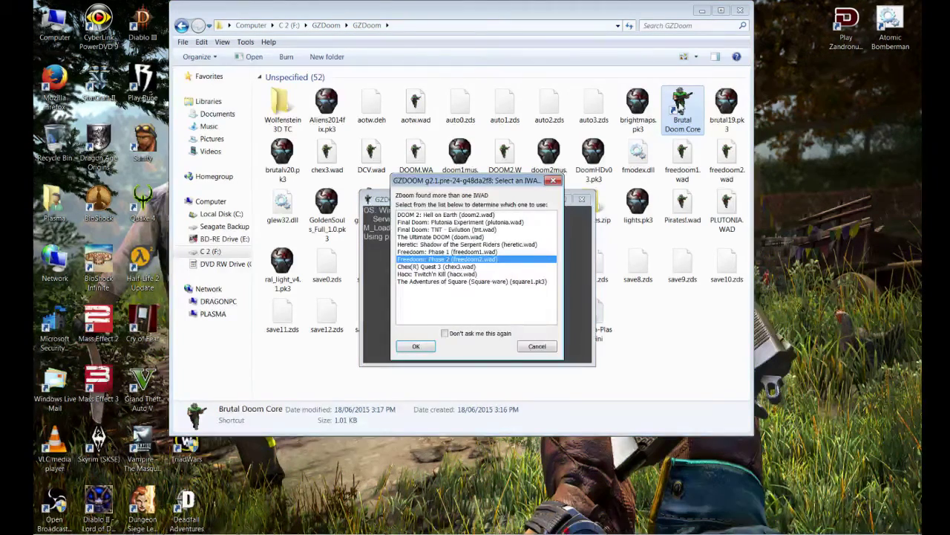
{"action": "left_click", "coordinate": [439, 215]}
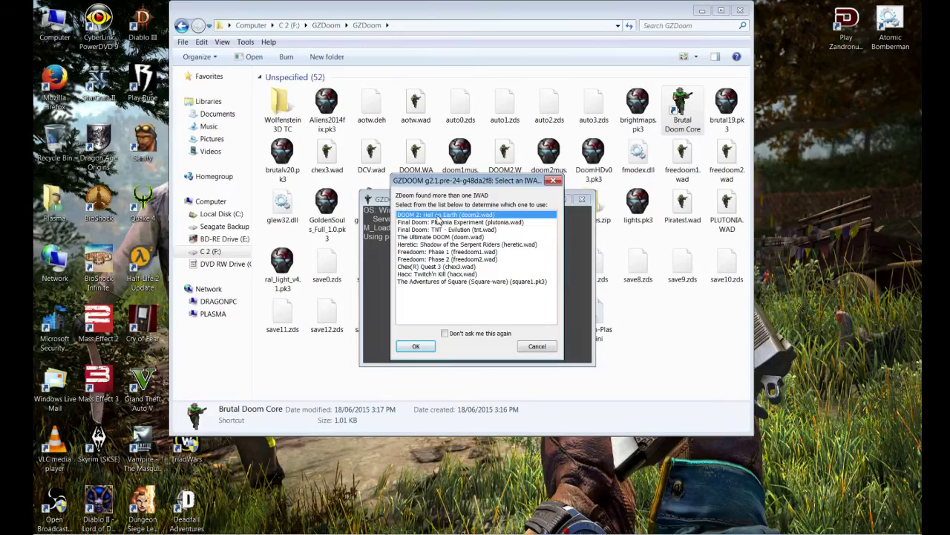
{"action": "left_click", "coordinate": [432, 260]}
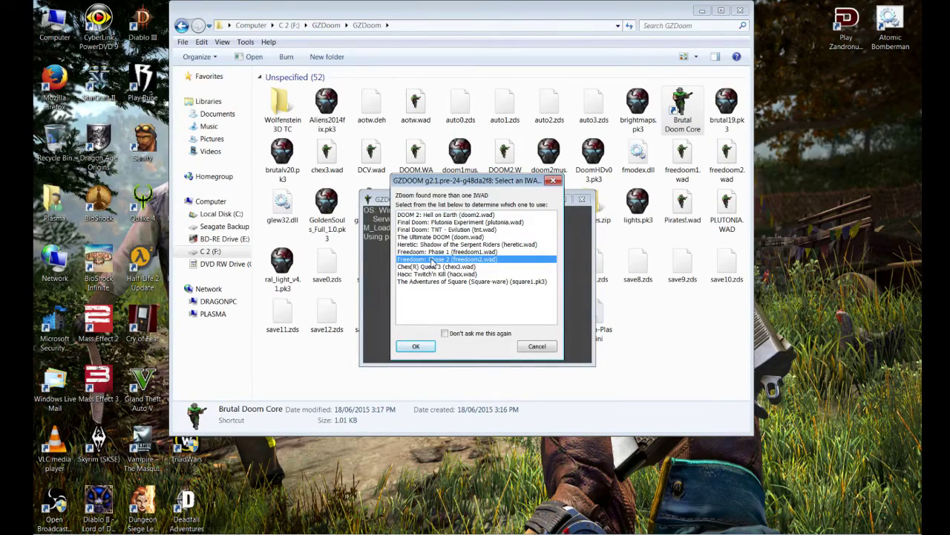
{"action": "left_click", "coordinate": [416, 348]}
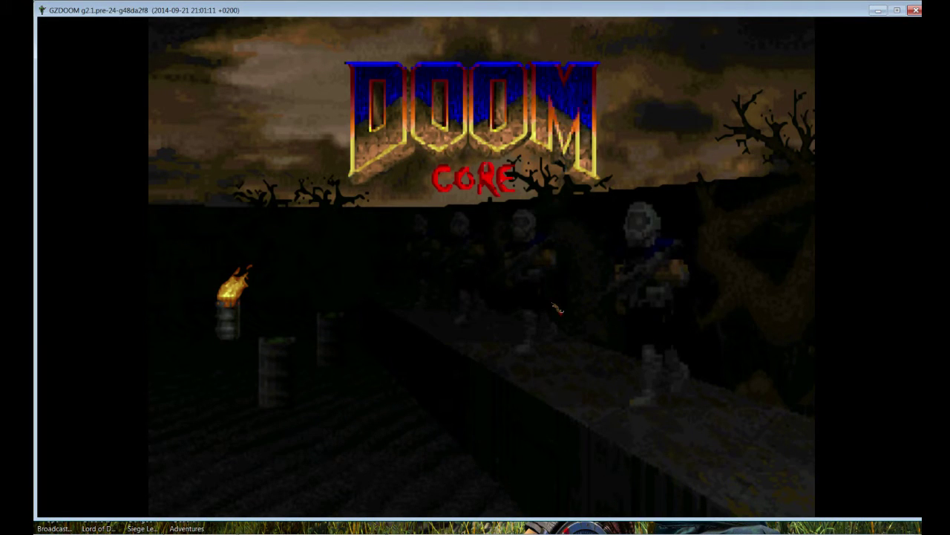
Open the main menu in the running Doom Core game, choose to quit, and confirm with Yes.
{"action": "key", "text": "Escape"}
{"action": "key", "text": "Down"}
{"action": "key", "text": "Down"}
{"action": "key", "text": "Down"}
{"action": "key", "text": "Down"}
{"action": "key", "text": "Return"}
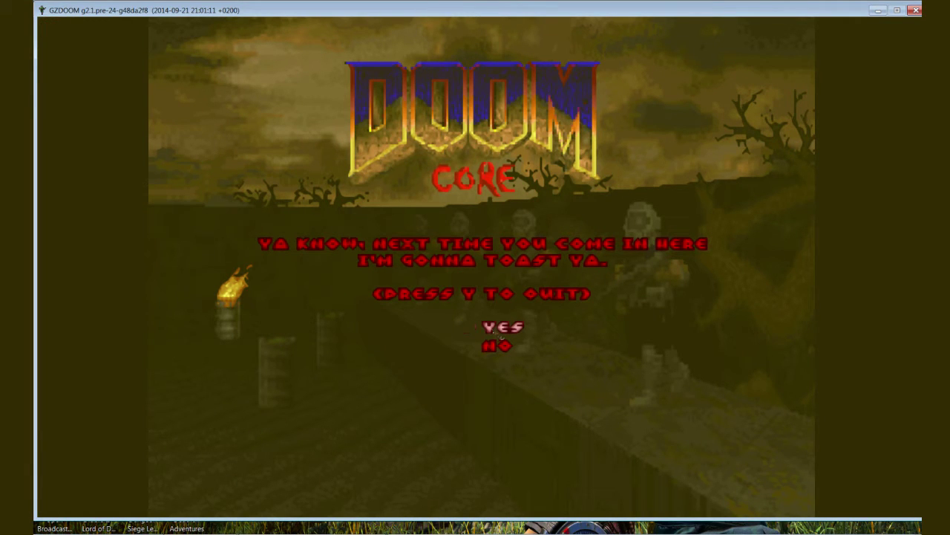
{"action": "left_click", "coordinate": [503, 326]}
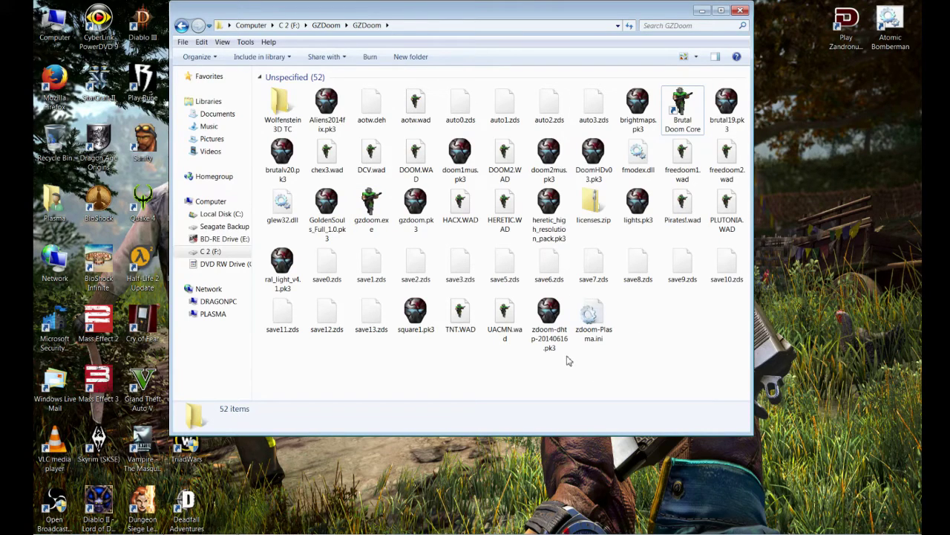
Examine the add-on files zdoom-dhtp-20140616.pk3, doom1mus.pk3, doom2mus.pk3 and DoomHDv03.pk3 in the GZDoom folder.
{"action": "left_click", "coordinate": [541, 319]}
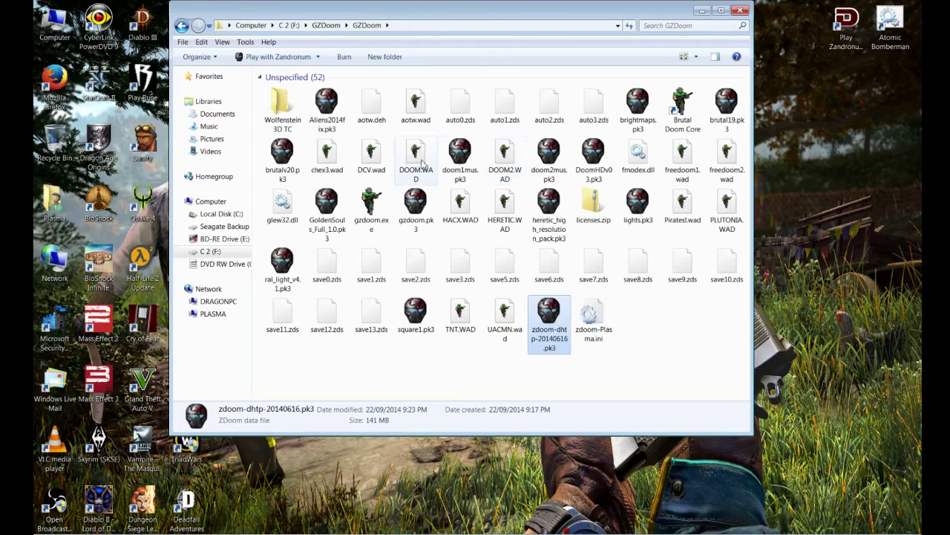
{"action": "left_click", "coordinate": [548, 159]}
{"action": "left_click", "coordinate": [461, 160]}
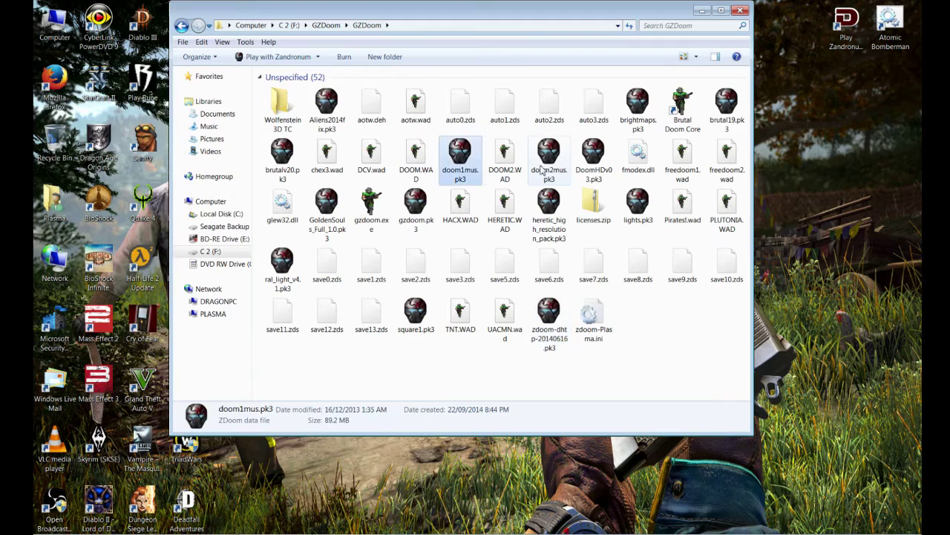
{"action": "left_click", "coordinate": [548, 160]}
{"action": "left_click", "coordinate": [461, 160]}
{"action": "left_click", "coordinate": [597, 162]}
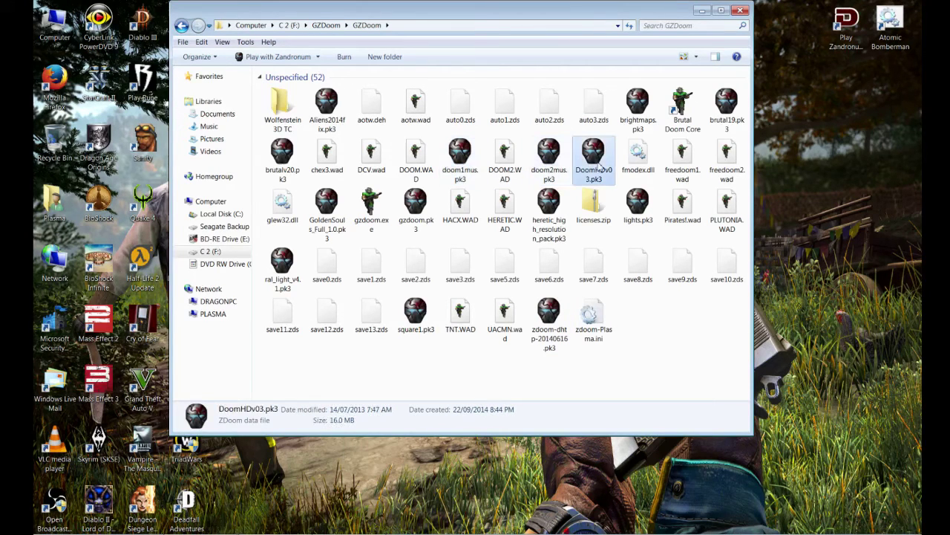
{"action": "left_click", "coordinate": [548, 326]}
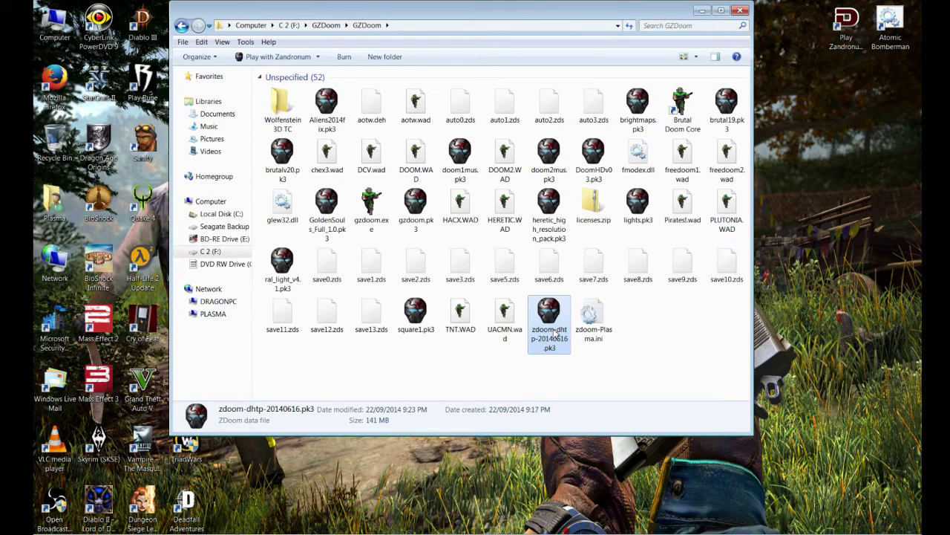
{"action": "right_click", "coordinate": [659, 312]}
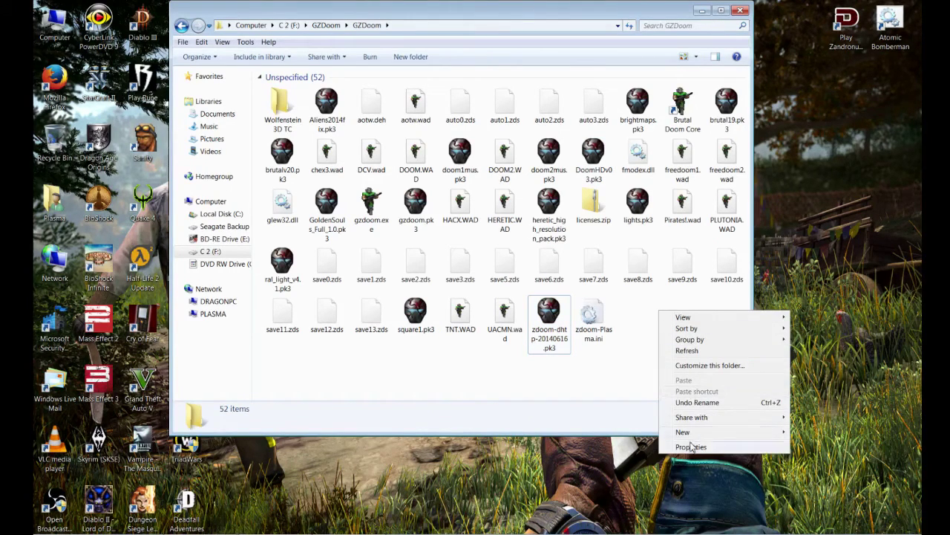
Create another shortcut to gzdoom.exe in the same folder and rename it Doom 2 HD.
{"action": "left_click", "coordinate": [364, 200]}
{"action": "right_click", "coordinate": [363, 199]}
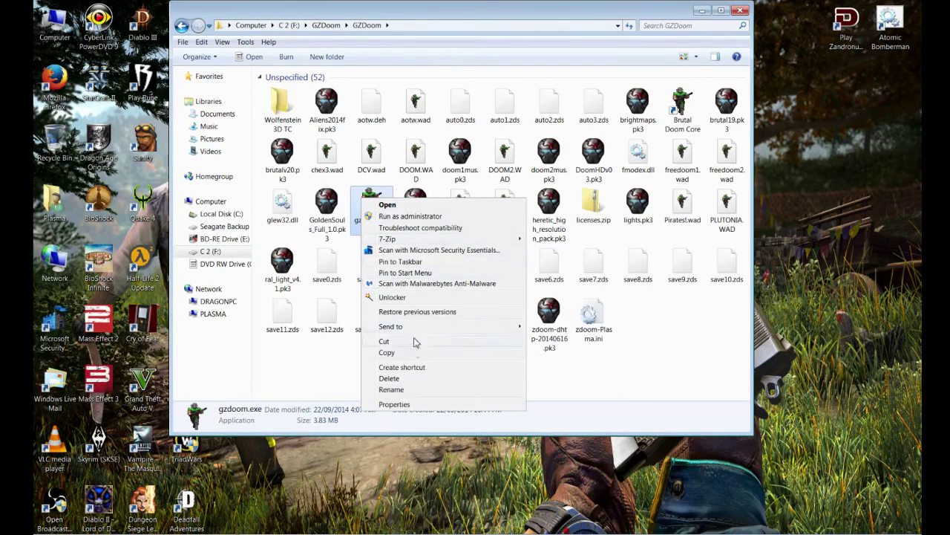
{"action": "left_click", "coordinate": [421, 368]}
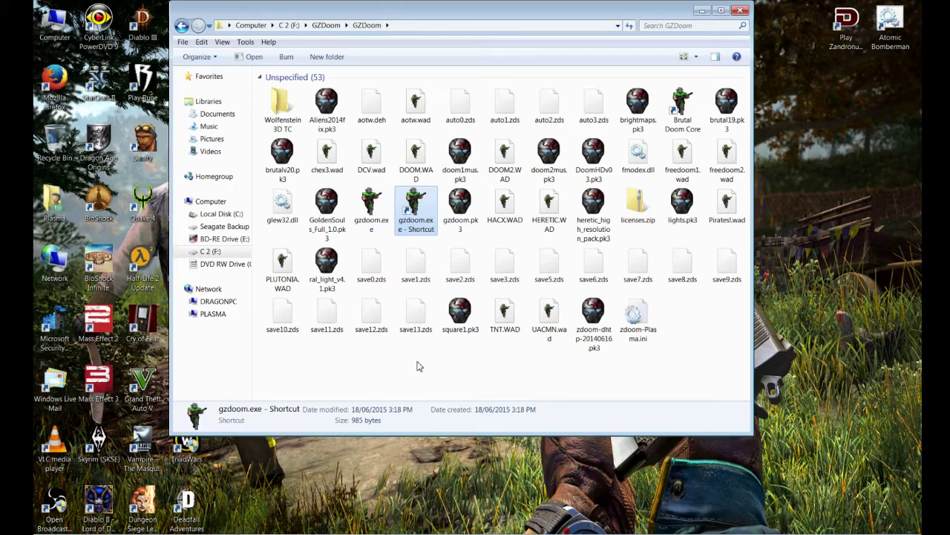
{"action": "left_click", "coordinate": [413, 222]}
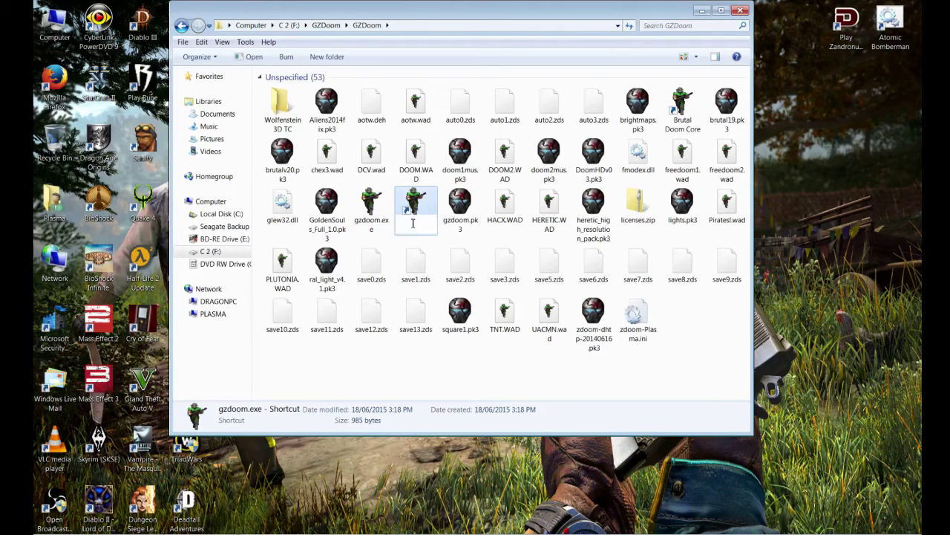
{"action": "type", "text": "Doom"}
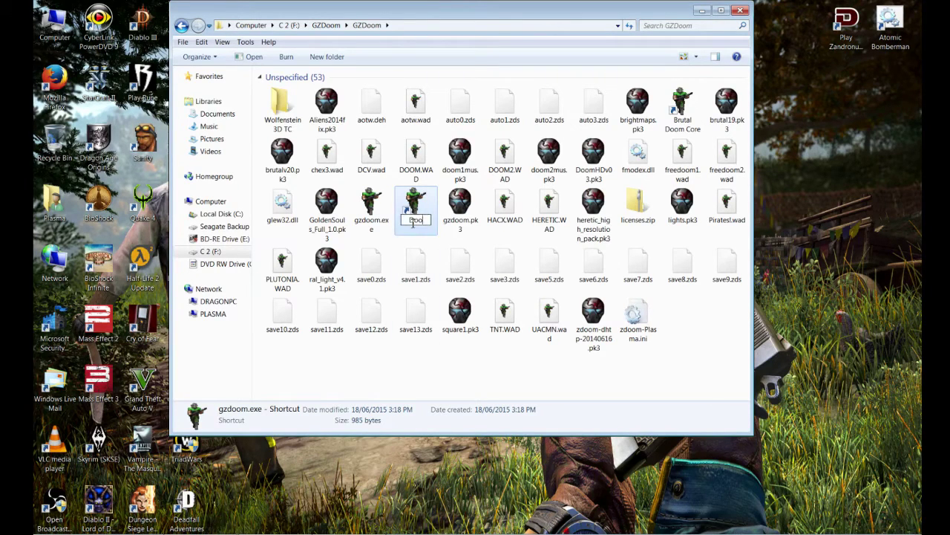
{"action": "type", "text": " 2 HD"}
{"action": "key", "text": "Return"}
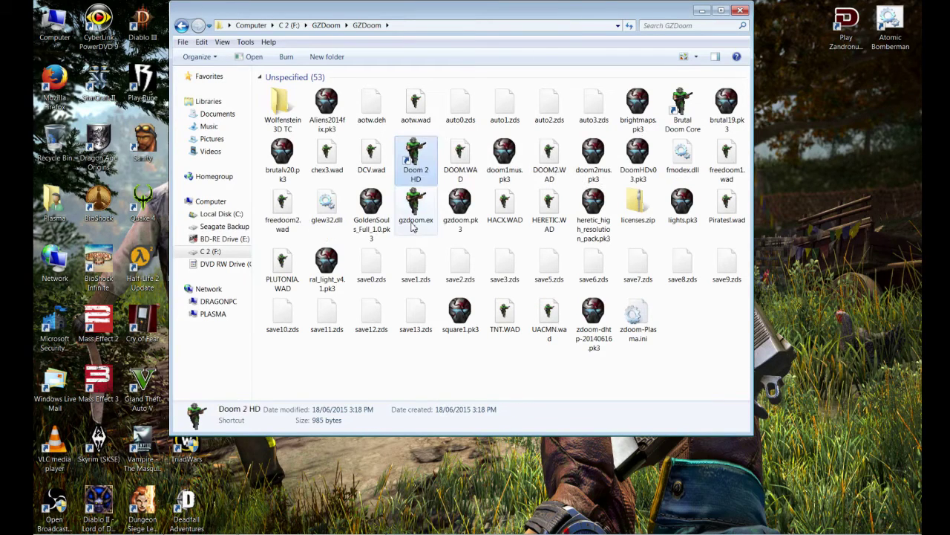
Open the Doom 2 HD shortcut's properties, append a space to its target, and move the dialog clear of the mod files.
{"action": "right_click", "coordinate": [412, 172]}
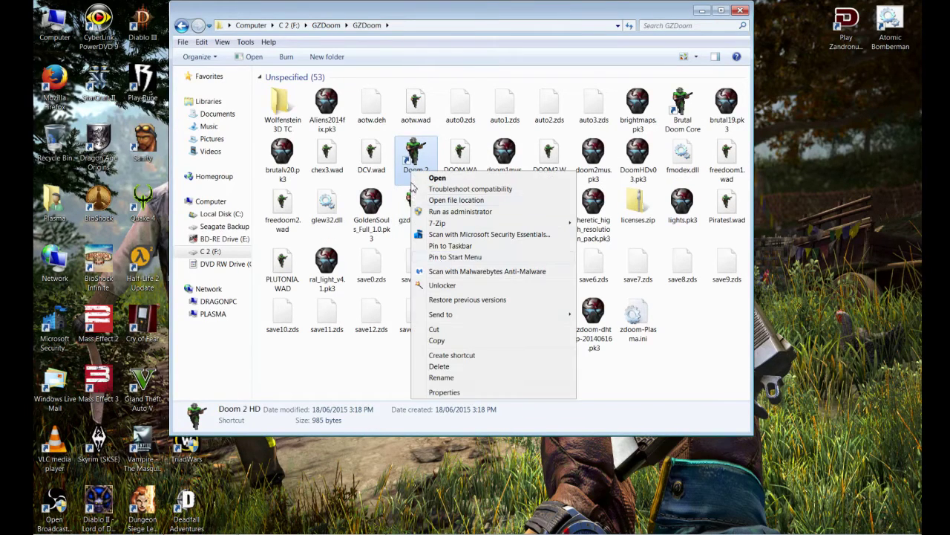
{"action": "left_click", "coordinate": [446, 393]}
{"action": "left_click_drag", "start_coordinate": [526, 187], "coordinate": [317, 165]}
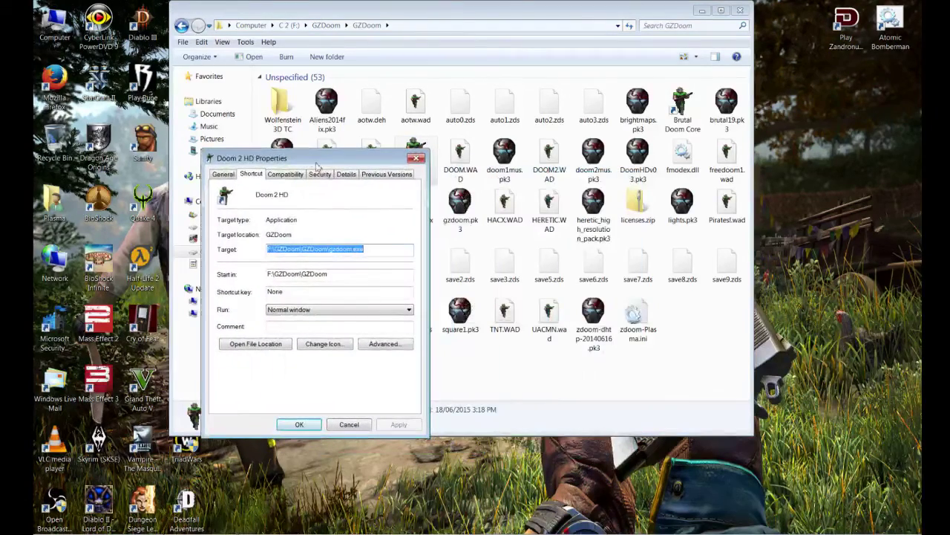
{"action": "left_click", "coordinate": [387, 248]}
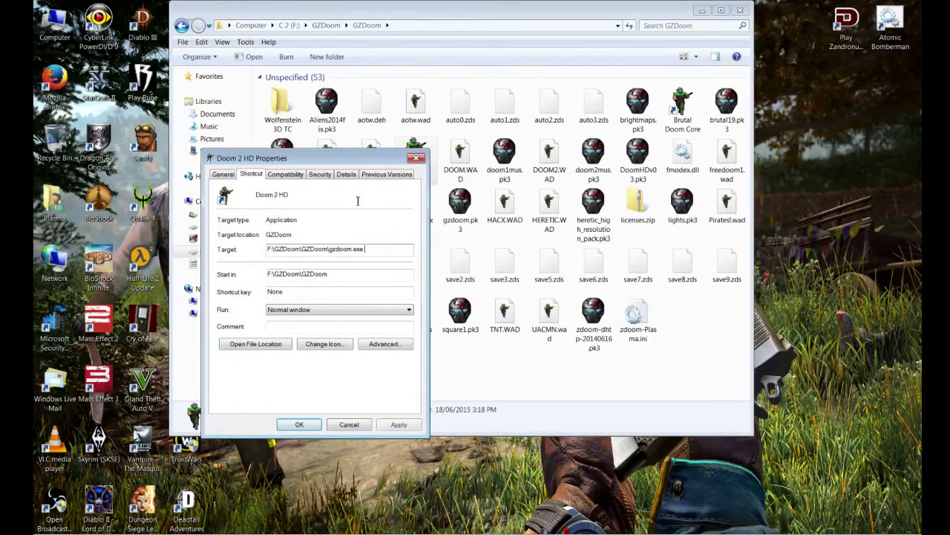
{"action": "left_click_drag", "start_coordinate": [322, 159], "coordinate": [318, 211]}
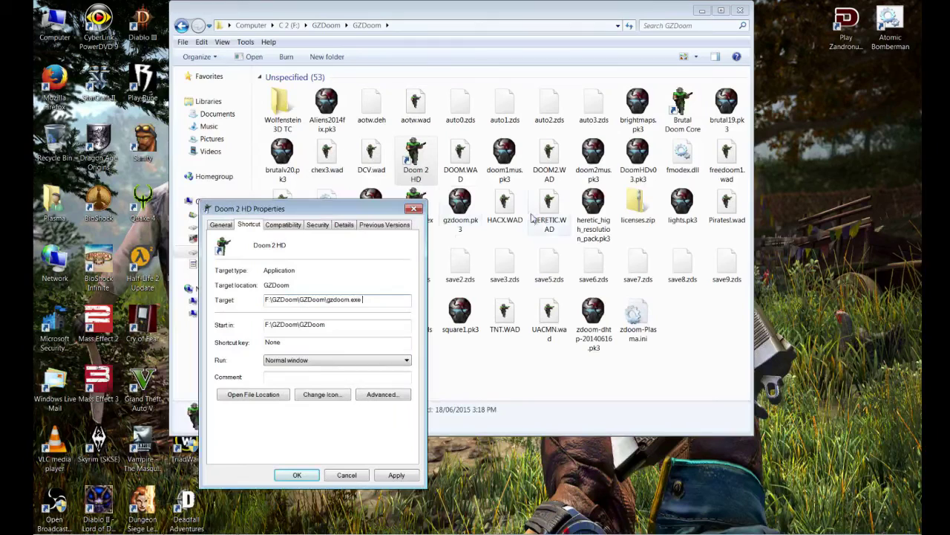
Copy the file name doom2mus.pk3 into the Doom 2 HD shortcut's target within quotation marks, followed by a space and another opening quote.
{"action": "left_click", "coordinate": [595, 178]}
{"action": "left_click", "coordinate": [596, 178]}
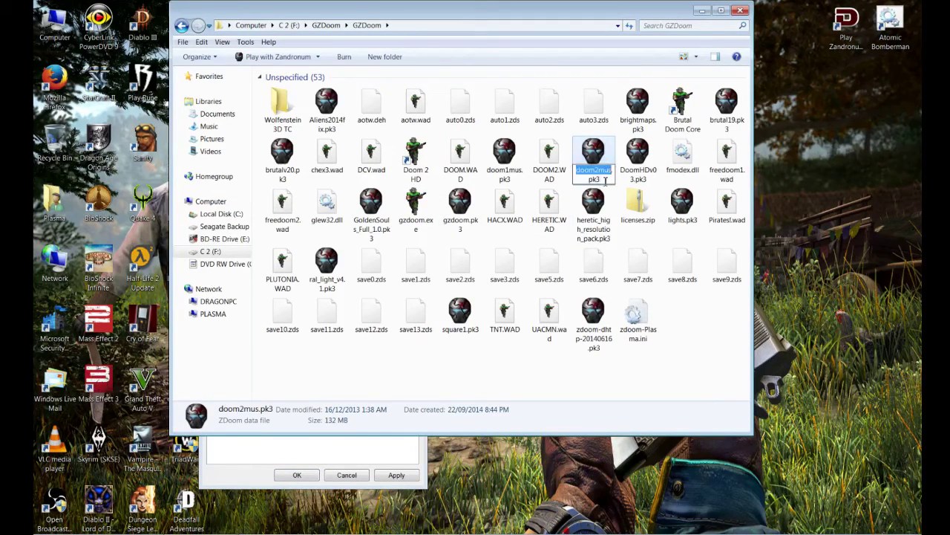
{"action": "right_click", "coordinate": [596, 177]}
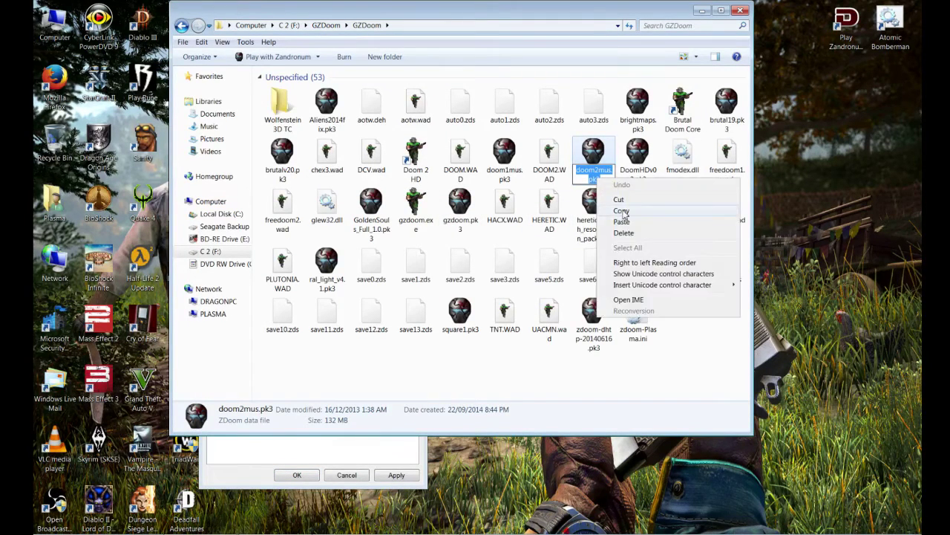
{"action": "left_click", "coordinate": [624, 212]}
{"action": "left_click", "coordinate": [336, 452]}
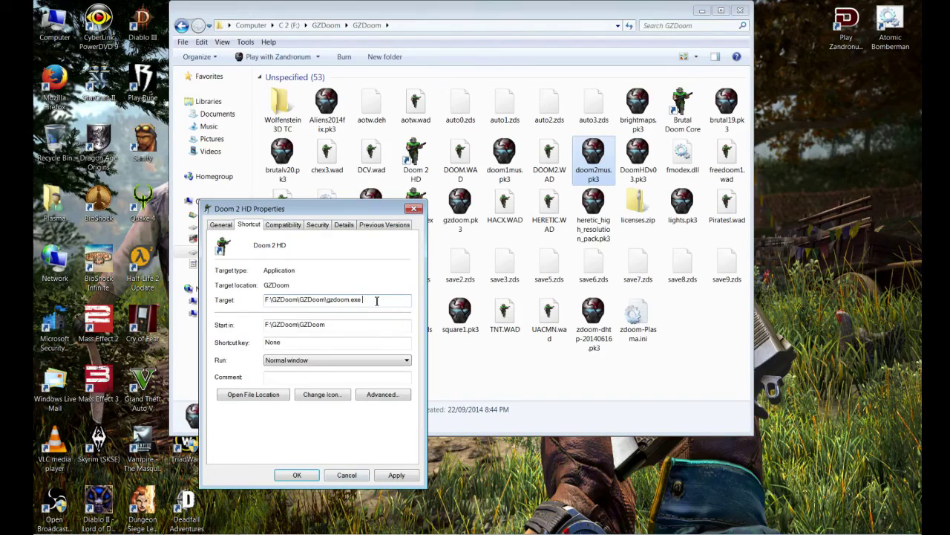
{"action": "right_click", "coordinate": [409, 300]}
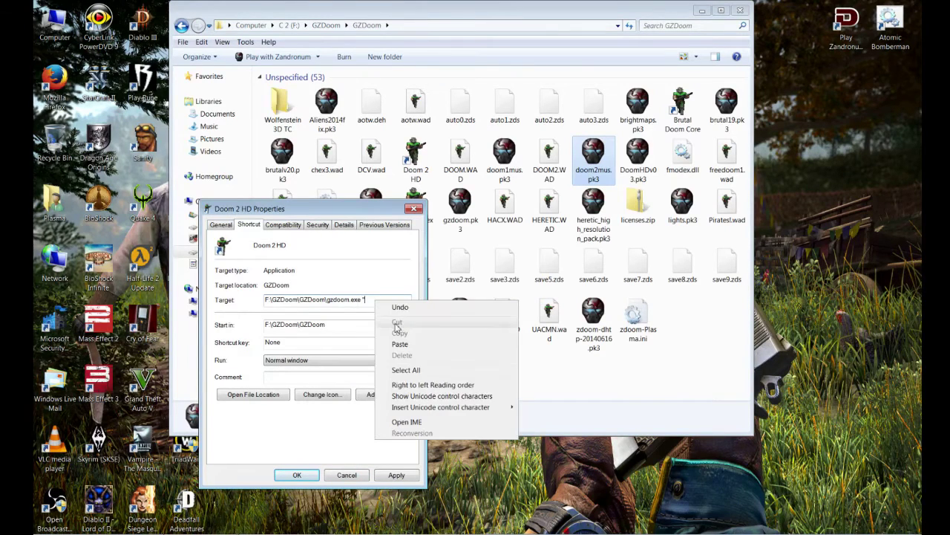
{"action": "left_click", "coordinate": [422, 355]}
{"action": "type", "text": "\""}
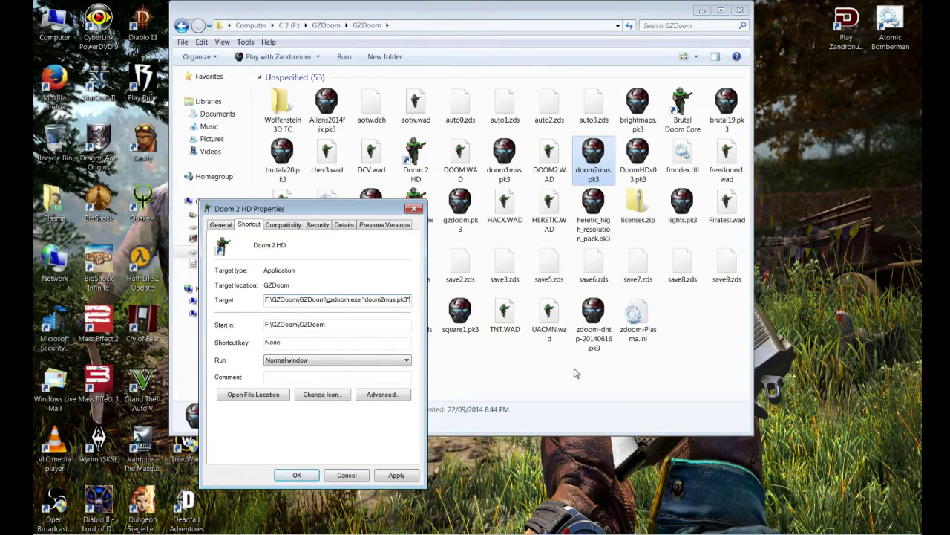
{"action": "type", "text": " \""}
Copy the file name DoomHDv03.pk3 into the Doom 2 HD shortcut's target, close its quotation marks, and add a space and another opening quote.
{"action": "left_click", "coordinate": [713, 330]}
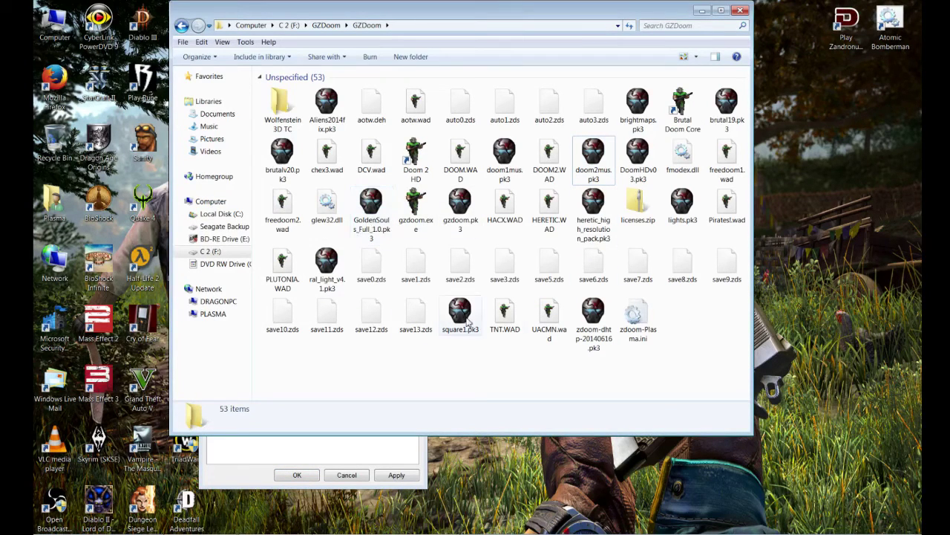
{"action": "left_click", "coordinate": [638, 176]}
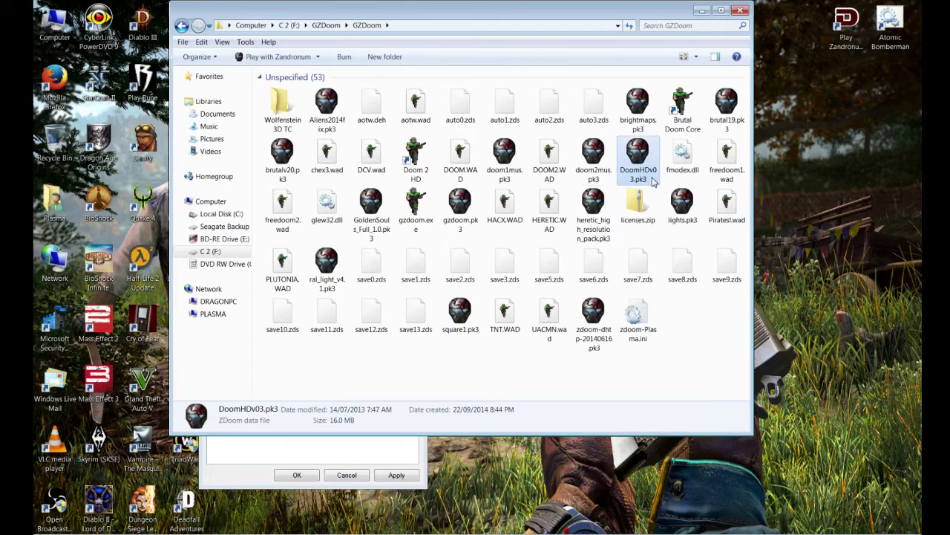
{"action": "left_click", "coordinate": [652, 179]}
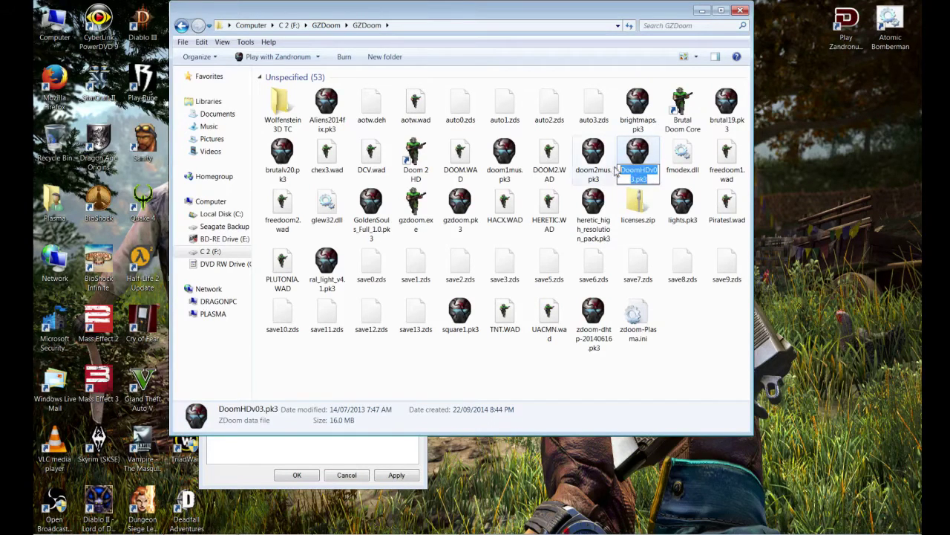
{"action": "right_click", "coordinate": [639, 171]}
{"action": "left_click", "coordinate": [661, 204]}
{"action": "left_click", "coordinate": [314, 455]}
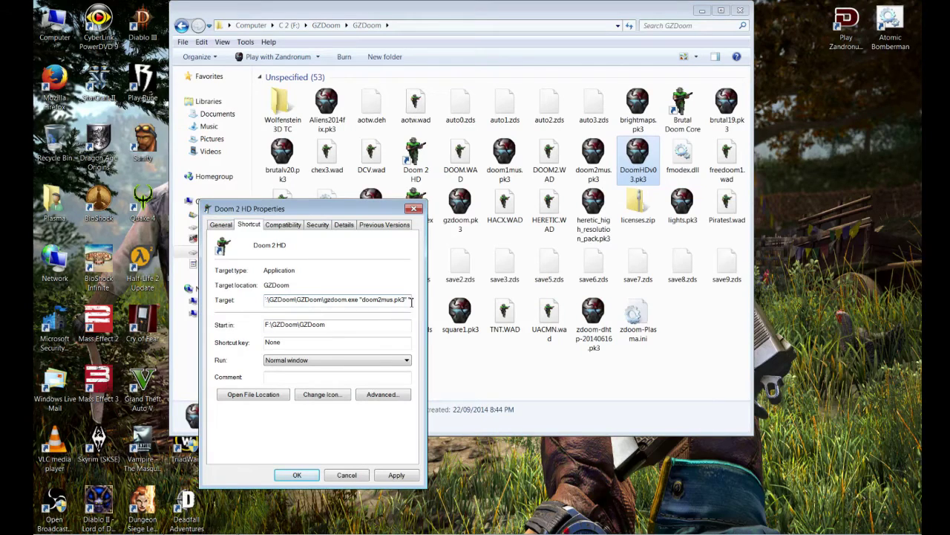
{"action": "right_click", "coordinate": [412, 301]}
{"action": "left_click", "coordinate": [437, 348]}
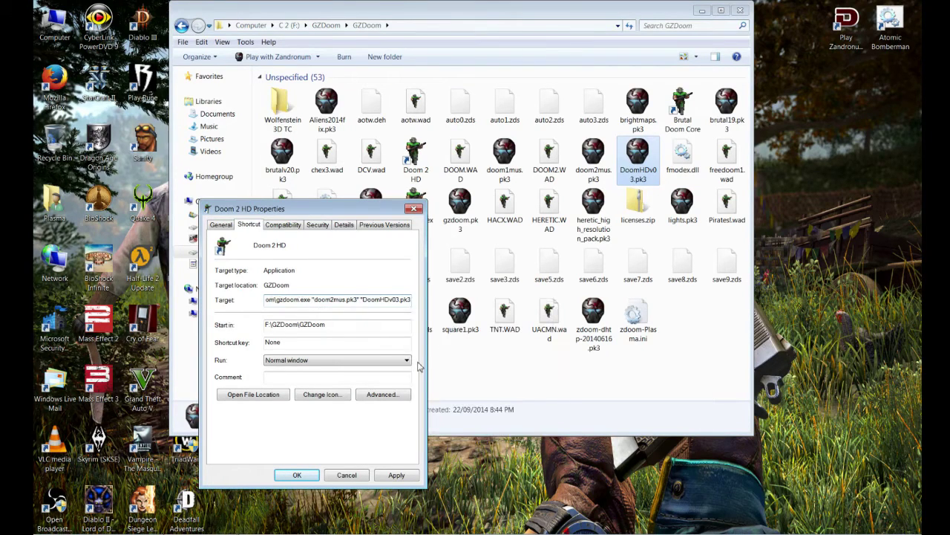
{"action": "type", "text": "\" \""}
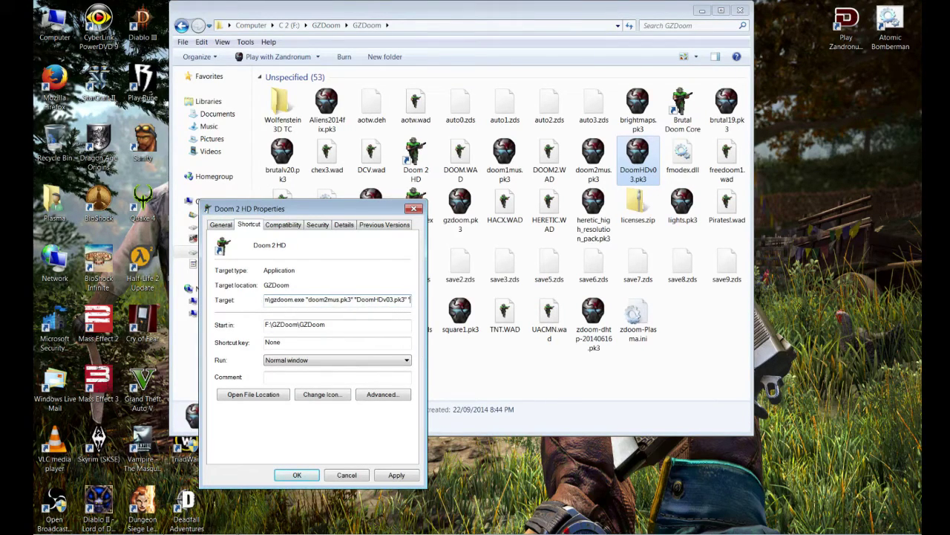
Add the file name zdoom-dhtp-20140616.pk3 to the Doom 2 HD shortcut's target with a closing quote, a space and a new opening quote.
{"action": "left_click", "coordinate": [593, 327]}
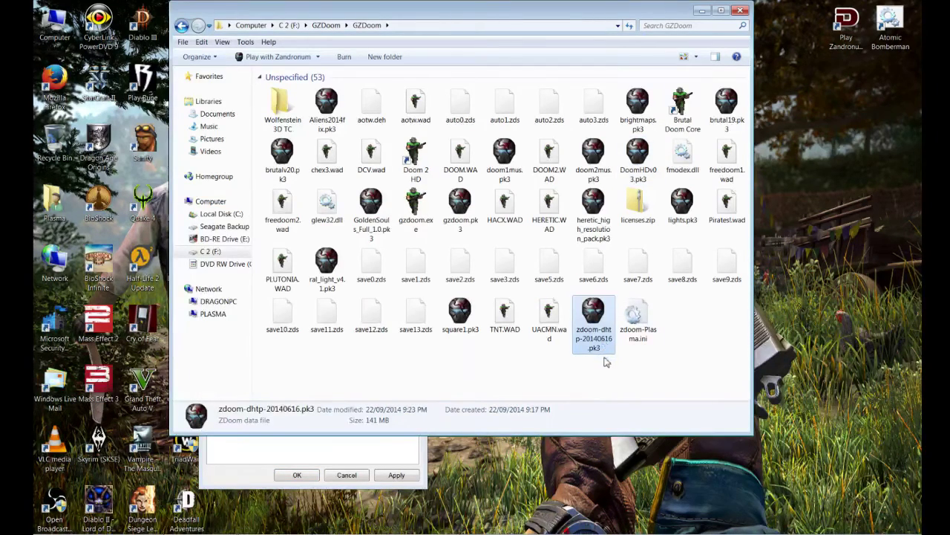
{"action": "left_click", "coordinate": [598, 342]}
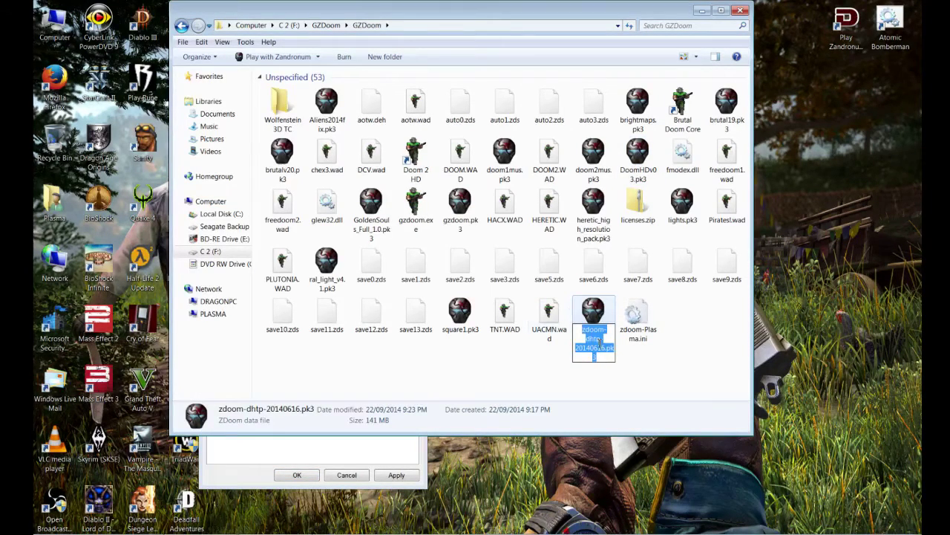
{"action": "right_click", "coordinate": [599, 342]}
{"action": "left_click", "coordinate": [629, 374]}
{"action": "left_click", "coordinate": [309, 452]}
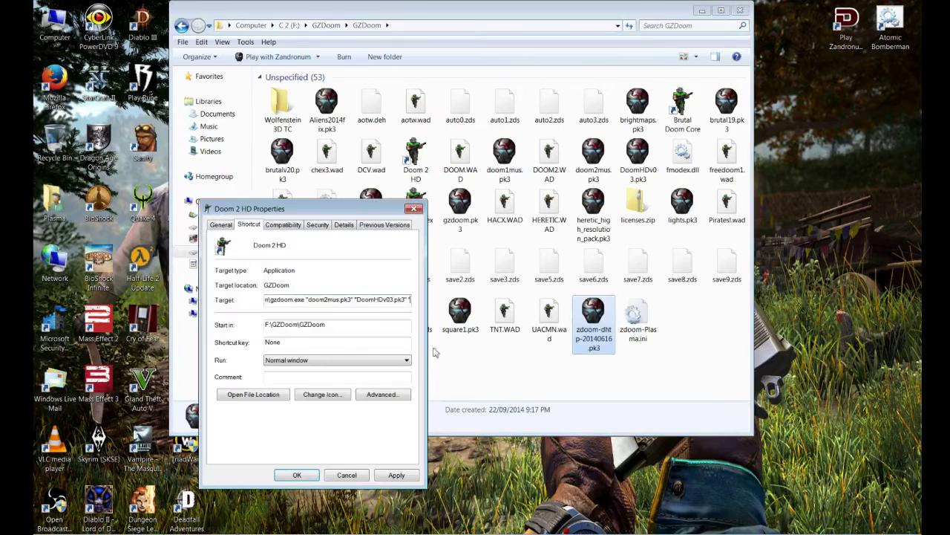
{"action": "right_click", "coordinate": [412, 300]}
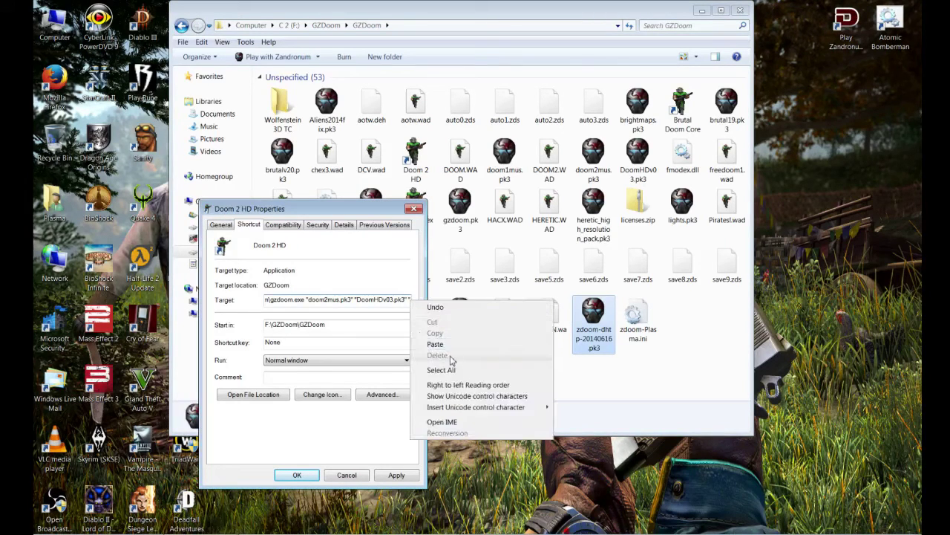
{"action": "left_click", "coordinate": [446, 343]}
{"action": "type", "text": "\""}
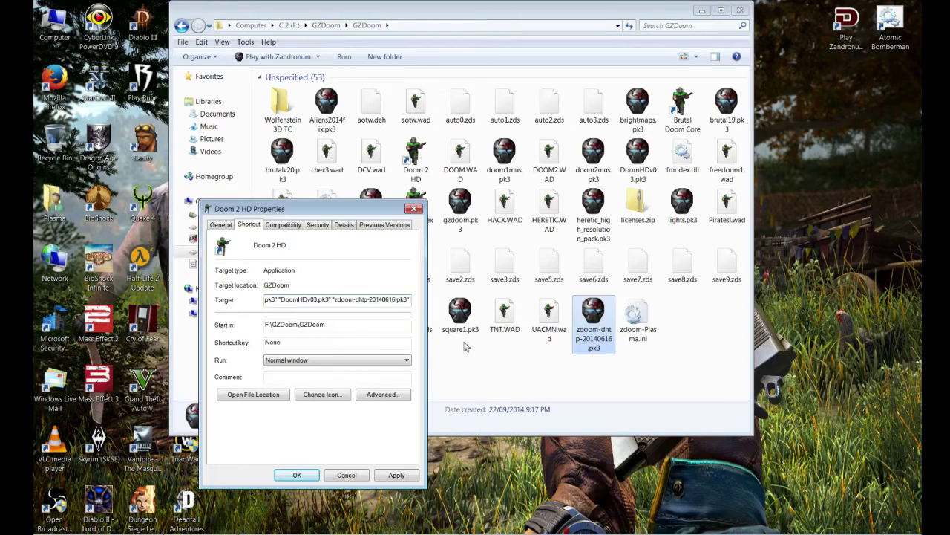
{"action": "type", "text": " \""}
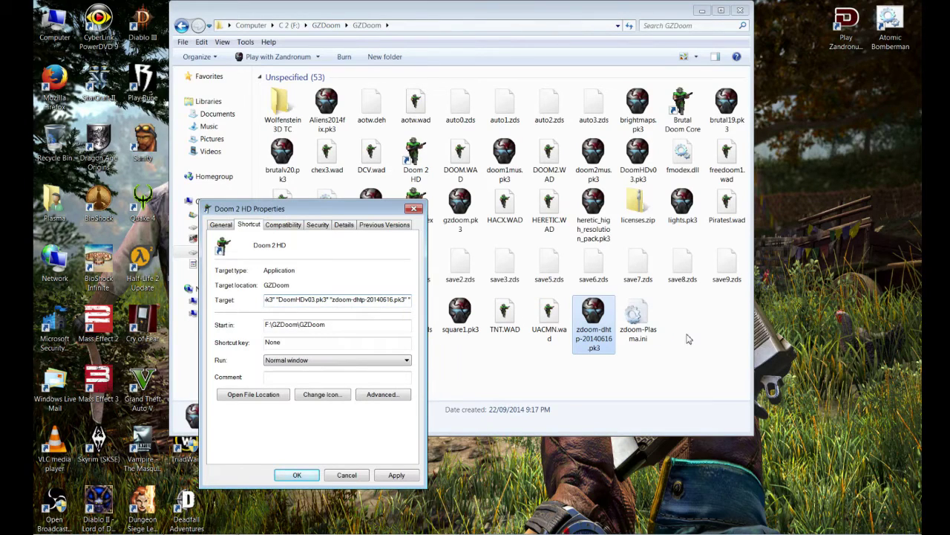
Copy the file name brutalv20.pk3 to the end of the Doom 2 HD shortcut's target, close the quotation marks, and save the properties.
{"action": "left_click", "coordinate": [297, 179]}
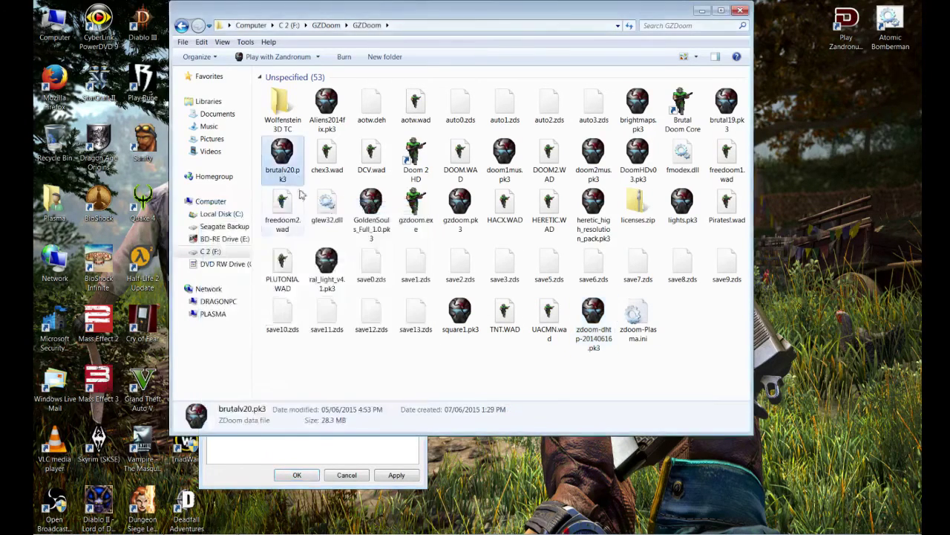
{"action": "left_click", "coordinate": [297, 179]}
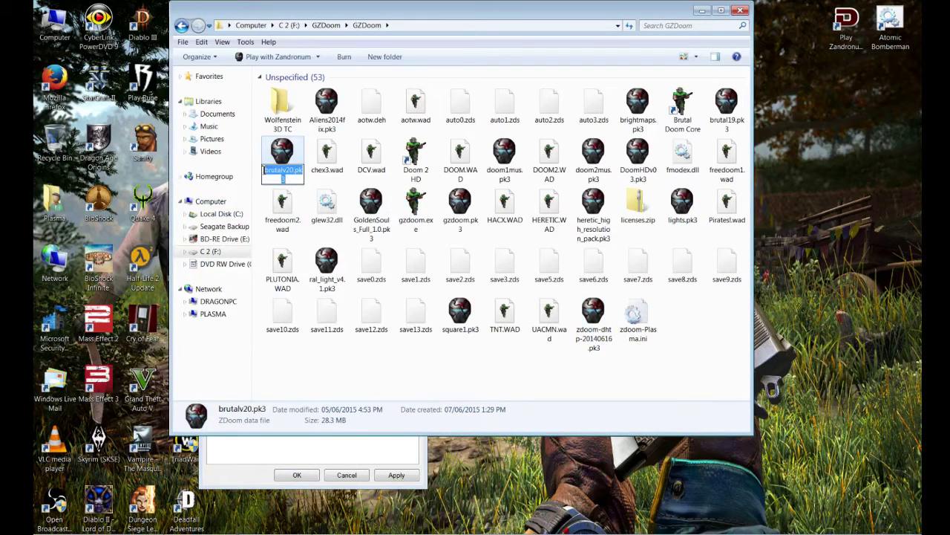
{"action": "right_click", "coordinate": [295, 176]}
{"action": "left_click", "coordinate": [309, 204]}
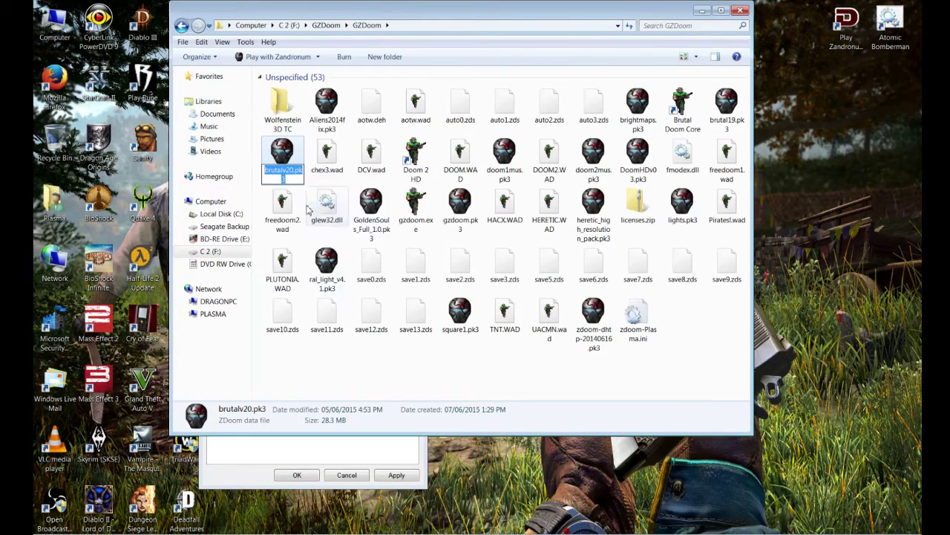
{"action": "left_click", "coordinate": [258, 445]}
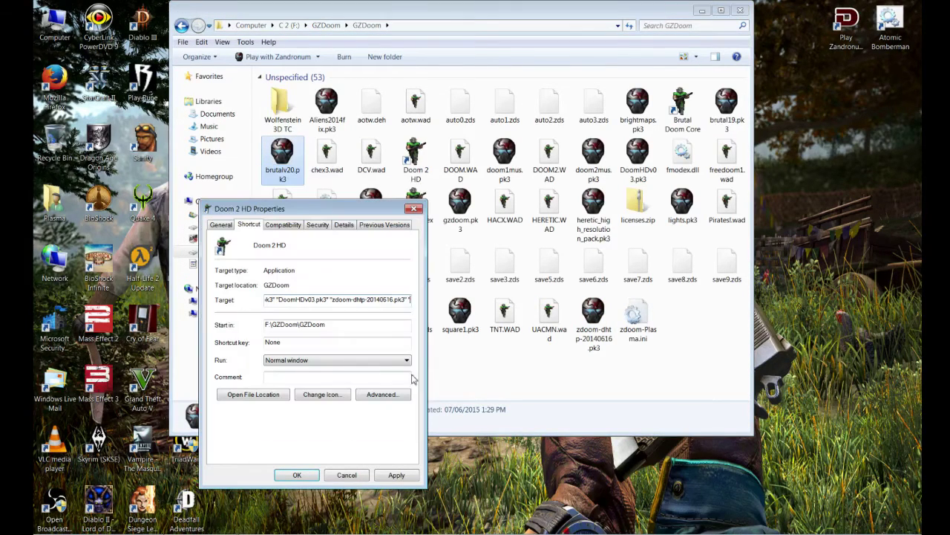
{"action": "right_click", "coordinate": [410, 301]}
{"action": "left_click", "coordinate": [440, 343]}
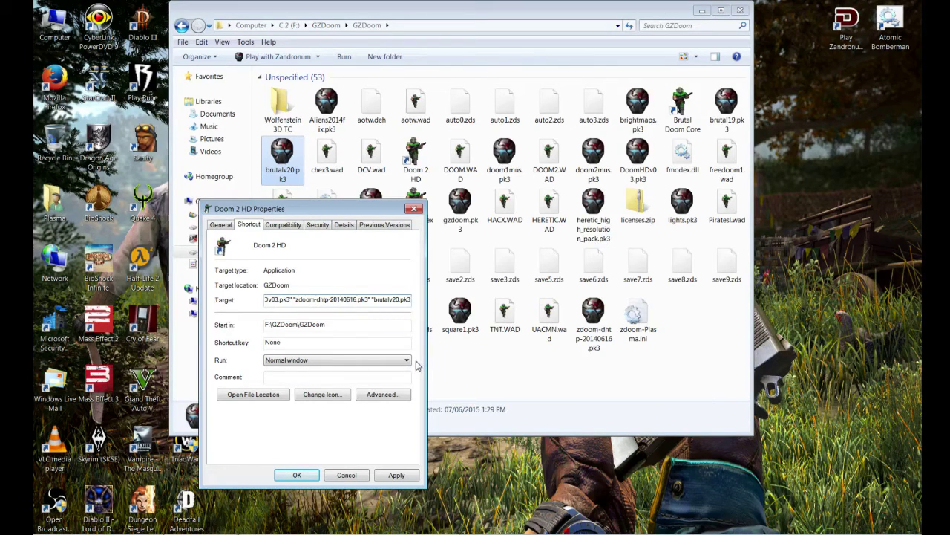
{"action": "type", "text": "\""}
{"action": "left_click", "coordinate": [397, 476]}
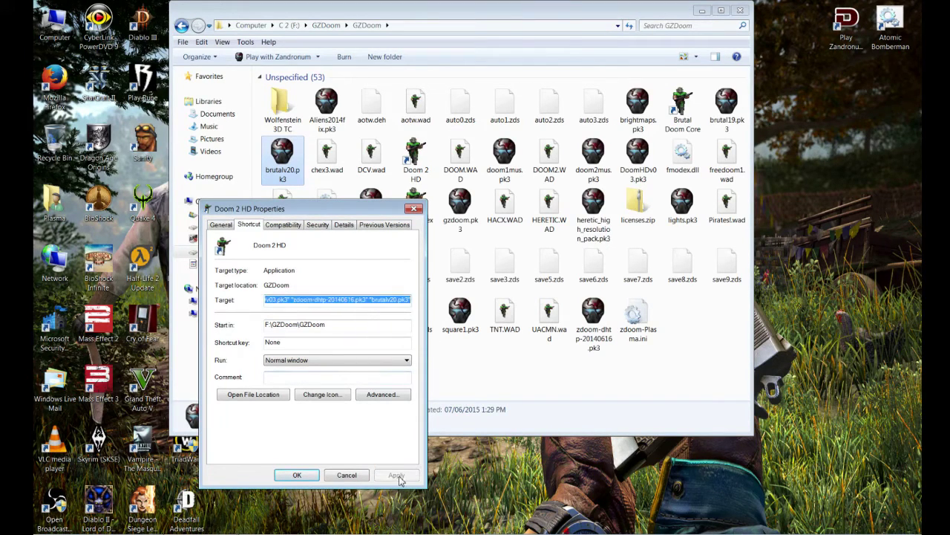
{"action": "left_click", "coordinate": [294, 478]}
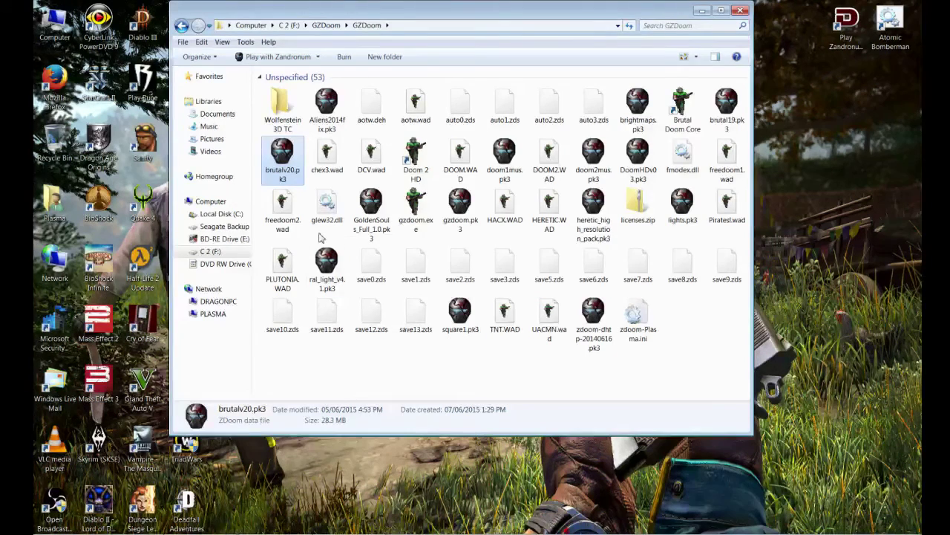
Launch the Doom 2 HD shortcut and reposition its IWAD selection dialog.
{"action": "left_click", "coordinate": [423, 158]}
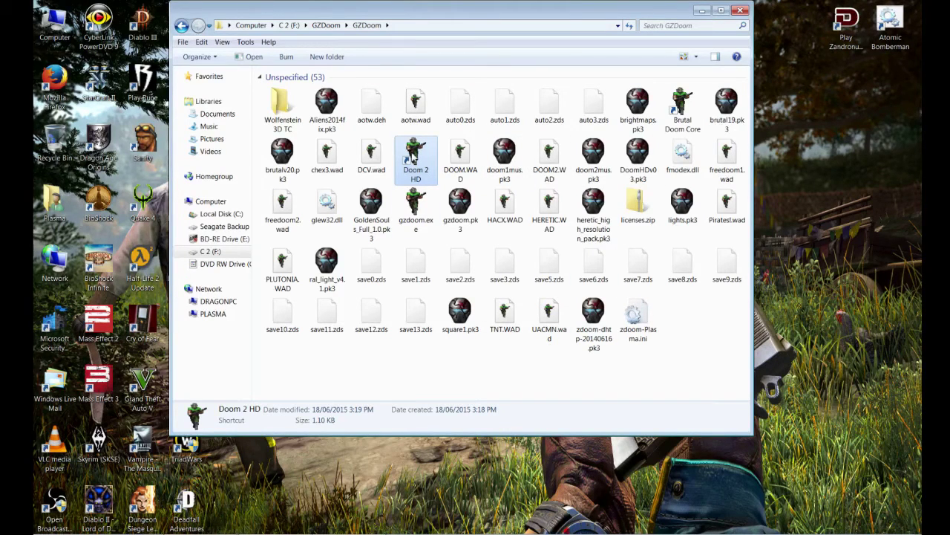
{"action": "double_click", "coordinate": [415, 158]}
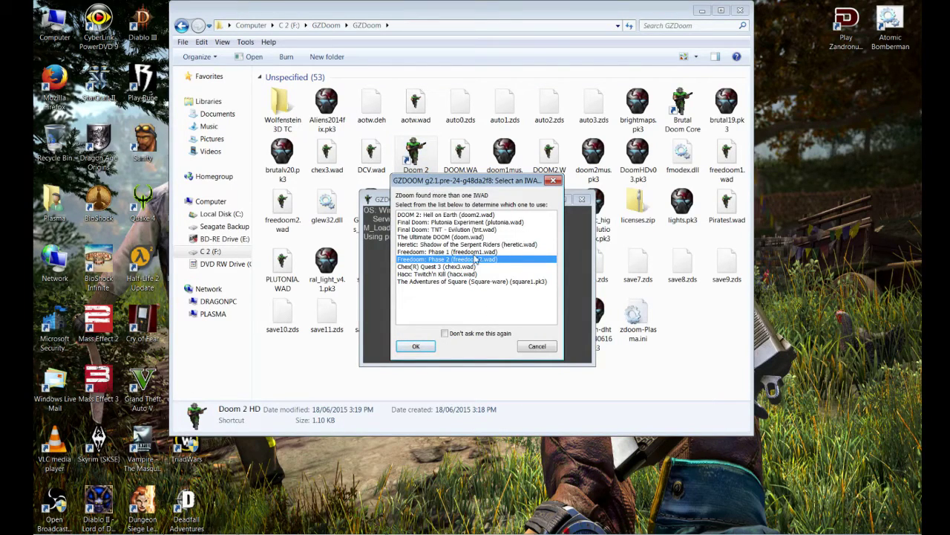
{"action": "left_click_drag", "start_coordinate": [462, 182], "coordinate": [489, 176]}
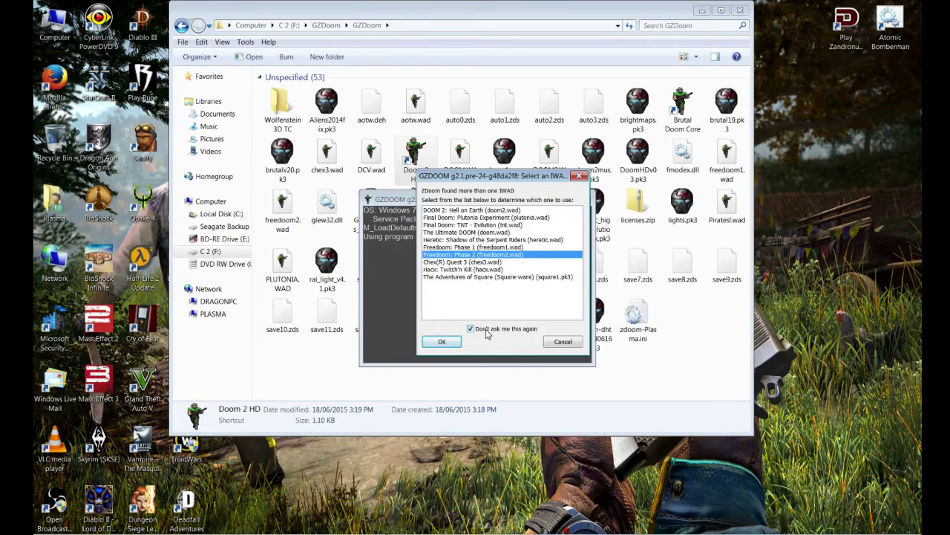
Choose DOOM 2: Hell on Earth (doom2.wad) as the IWAD, turn off "Don't ask me this again", and start the game.
{"action": "left_click", "coordinate": [463, 211]}
{"action": "left_click", "coordinate": [465, 225]}
{"action": "left_click", "coordinate": [465, 248]}
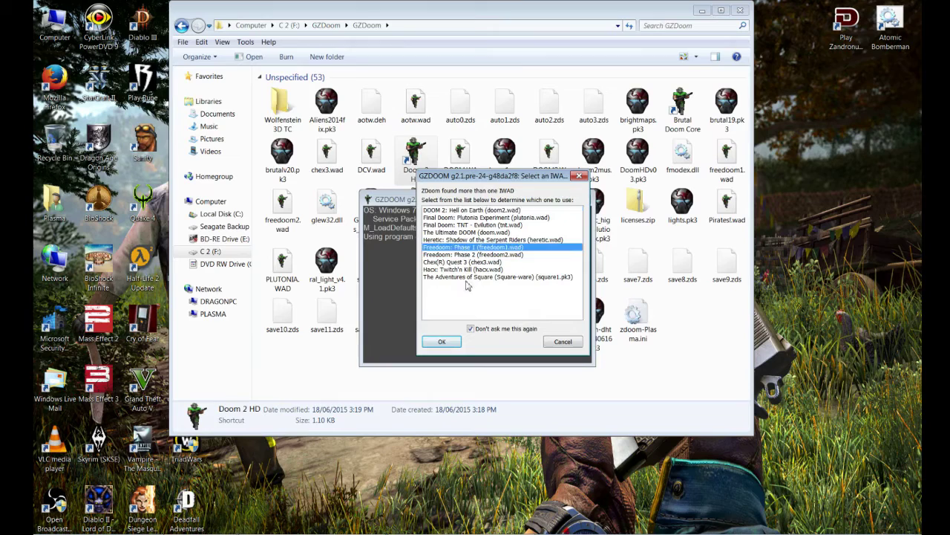
{"action": "left_click", "coordinate": [467, 271]}
{"action": "left_click", "coordinate": [457, 212]}
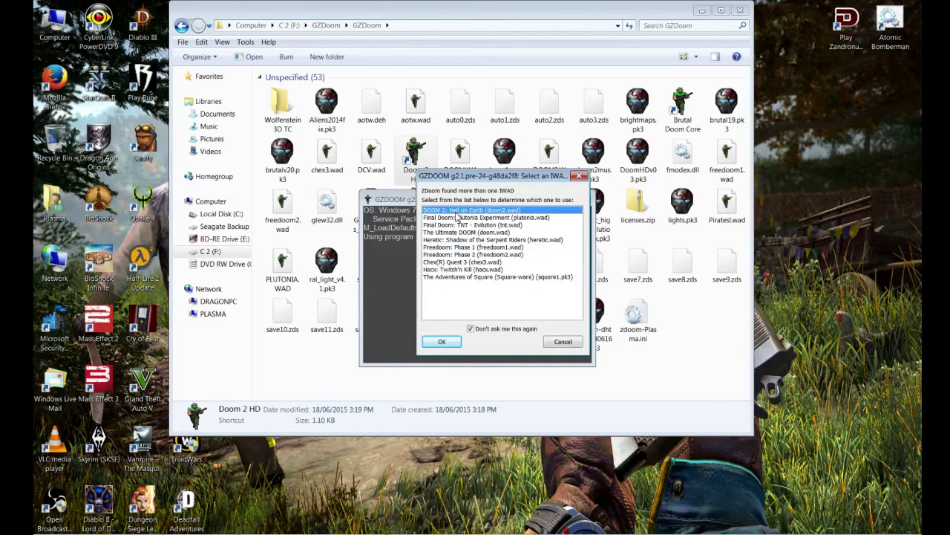
{"action": "left_click", "coordinate": [497, 332]}
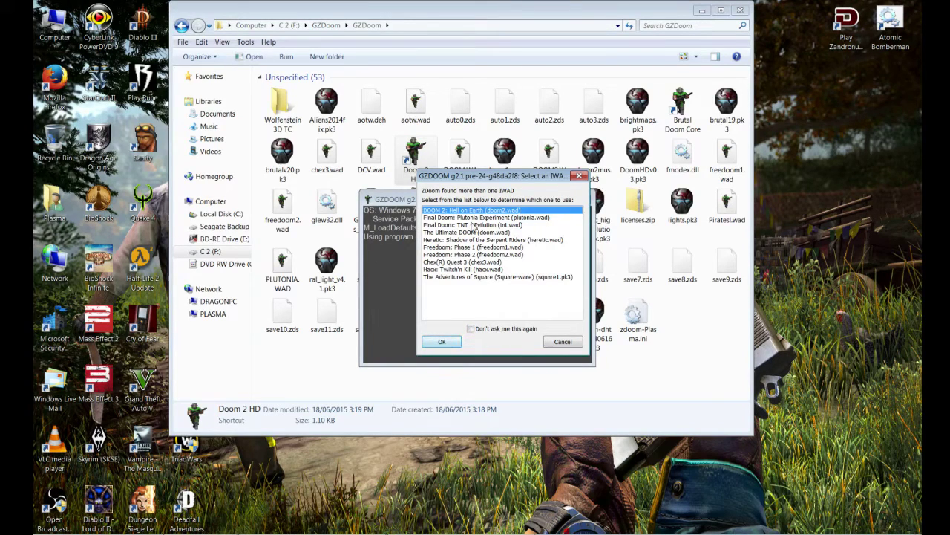
{"action": "left_click", "coordinate": [443, 341]}
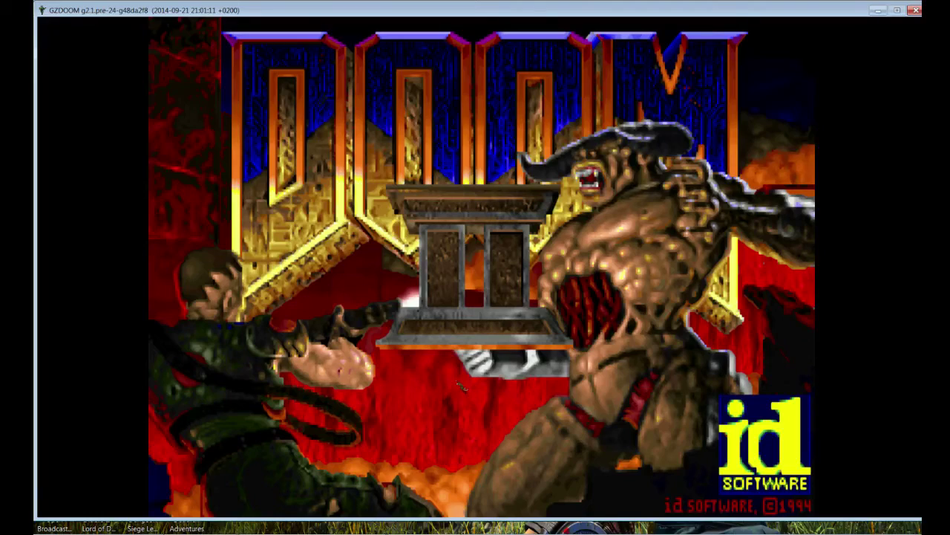
Begin a new game and choose a player class.
{"action": "key", "text": "Escape"}
{"action": "key", "text": "Return"}
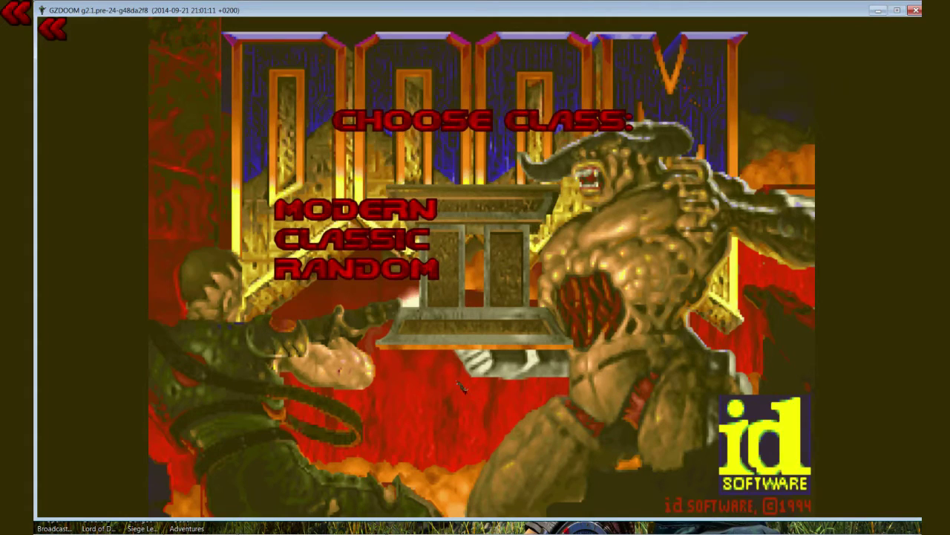
{"action": "key", "text": "Up"}
{"action": "key", "text": "Up"}
{"action": "key", "text": "Return"}
Set the new game's skill level to Black Metal and enter the first level.
{"action": "key", "text": "Down"}
{"action": "key", "text": "Down"}
{"action": "key", "text": "Down"}
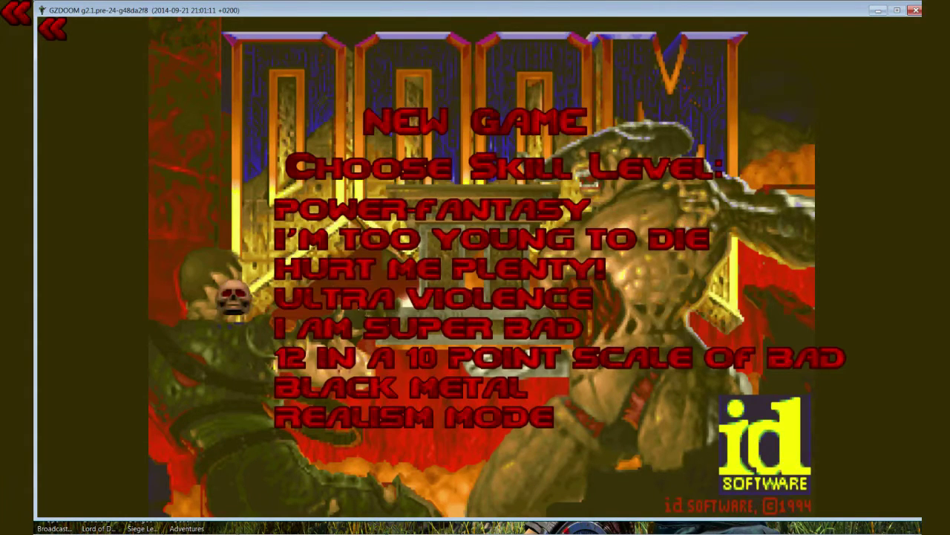
{"action": "key", "text": "Down"}
{"action": "key", "text": "Down"}
{"action": "key", "text": "Down"}
{"action": "key", "text": "Down"}
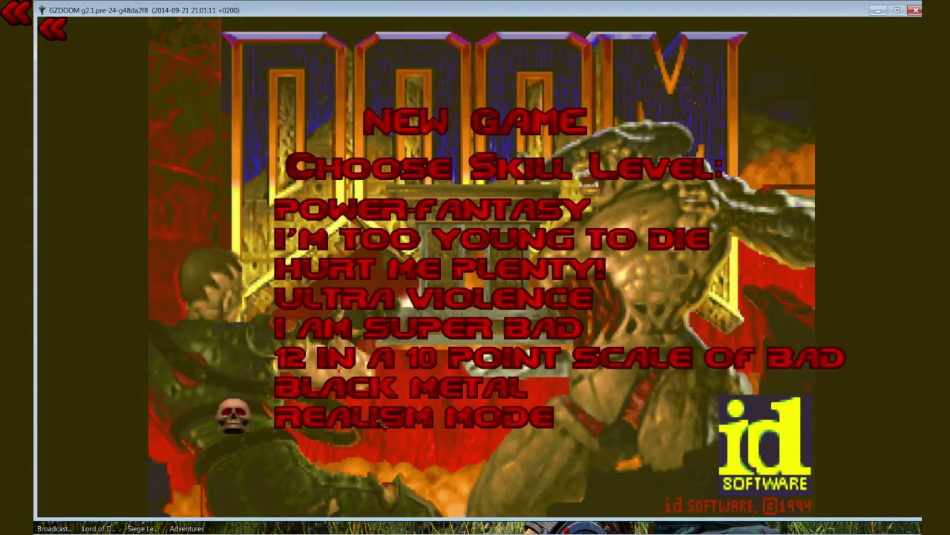
{"action": "key", "text": "Up"}
{"action": "key", "text": "Return"}
{"action": "key", "text": "Return"}
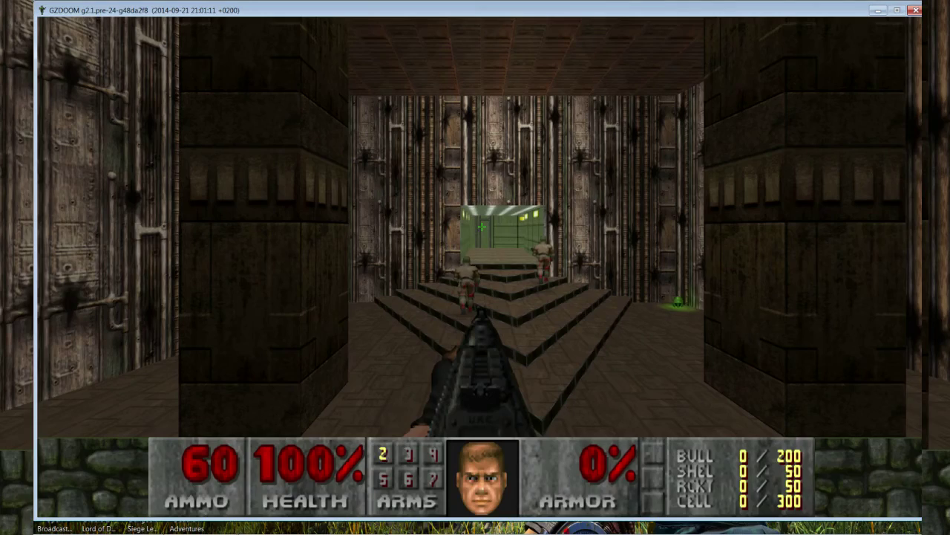
Look around the level's starting room to examine the HD textures on the walls, ceiling, pillars and stairs.
{"action": "key", "text": "Left"}
{"action": "key", "text": "Page_Down"}
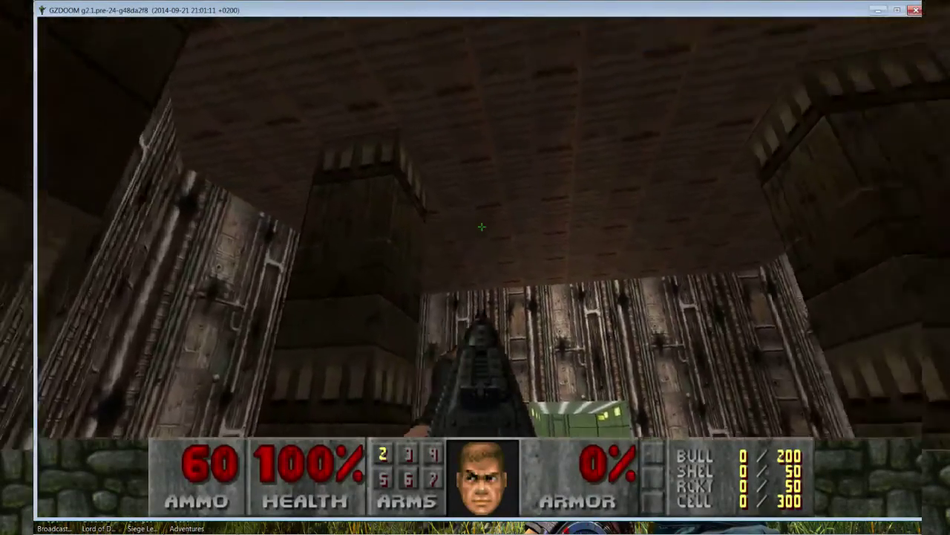
{"action": "key", "text": "End"}
{"action": "key", "text": "Right"}
{"action": "key", "text": "Left"}
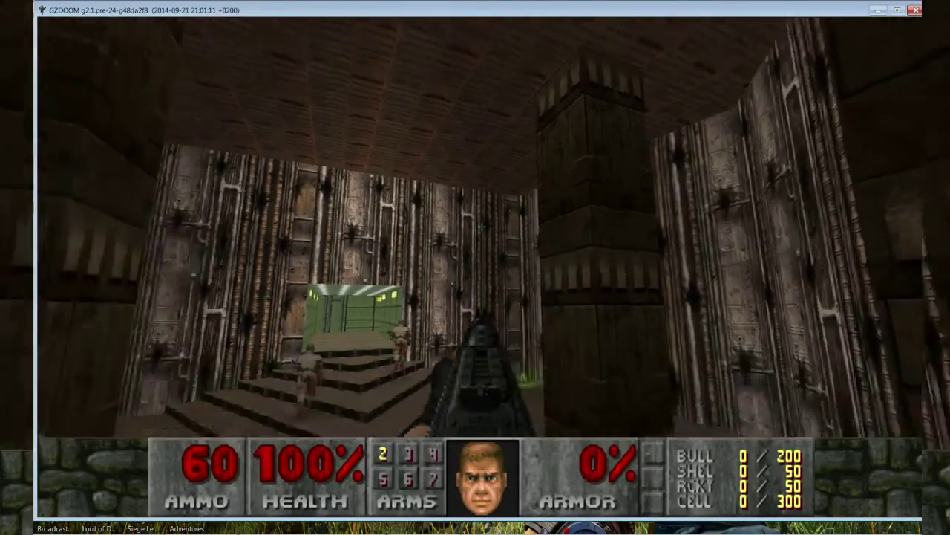
{"action": "key", "text": "Left"}
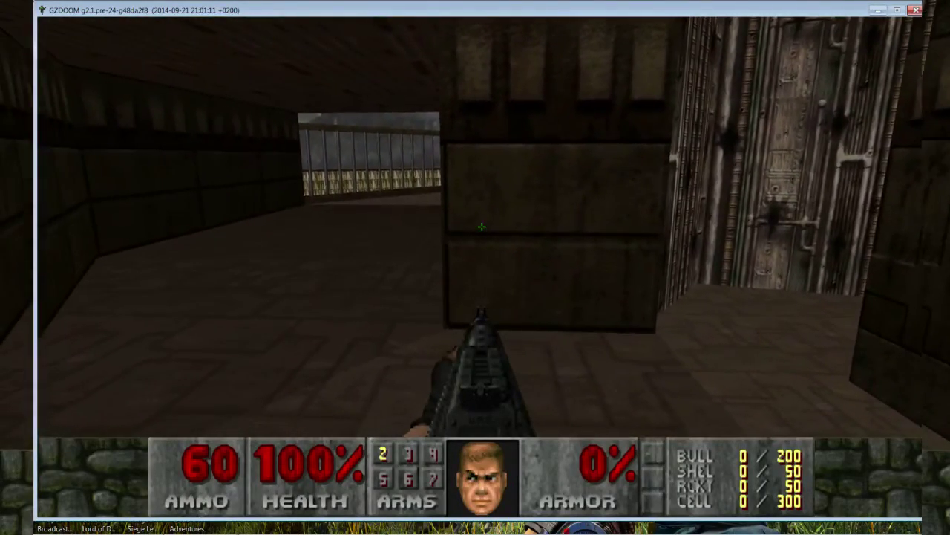
{"action": "key", "text": "Right"}
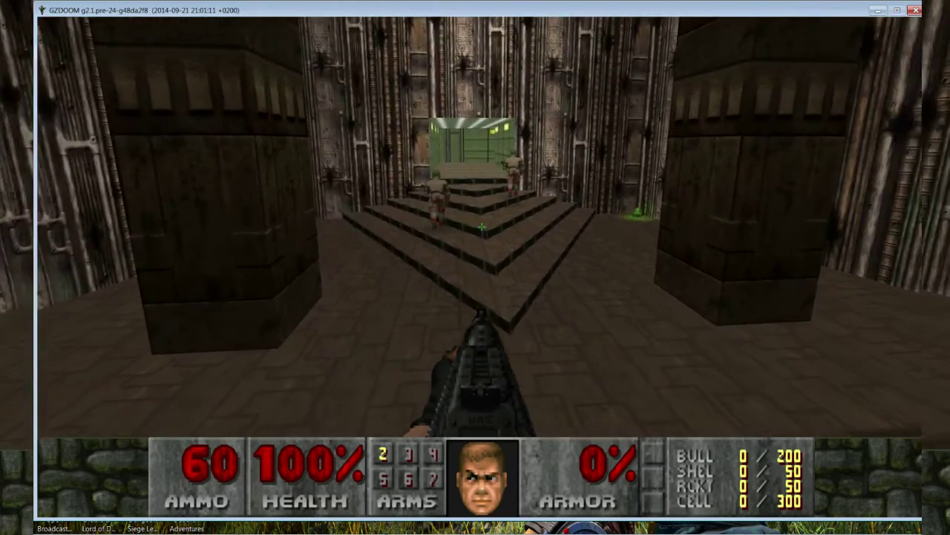
{"action": "key", "text": "Up"}
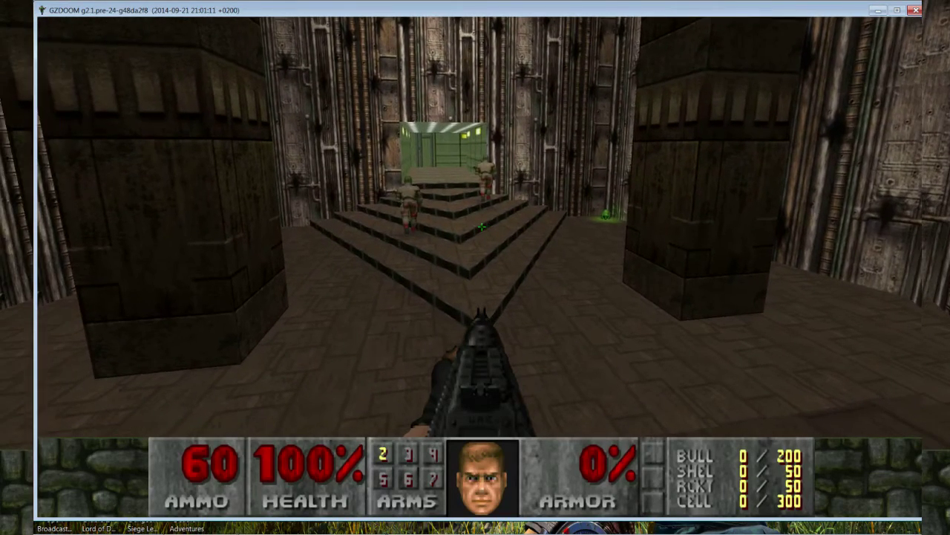
Quit the running game and confirm leaving it.
{"action": "key", "text": "Escape"}
{"action": "key", "text": "Down"}
{"action": "key", "text": "Down"}
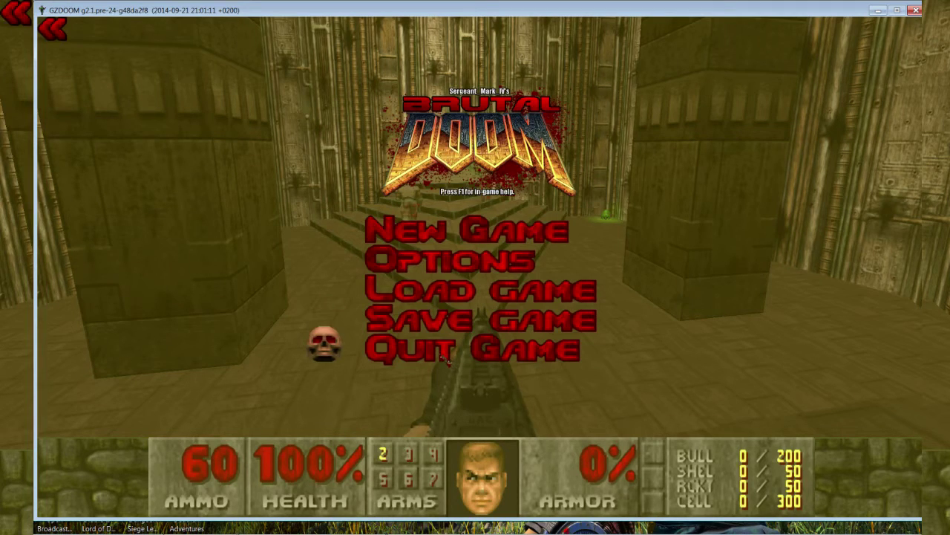
{"action": "left_click", "coordinate": [451, 363]}
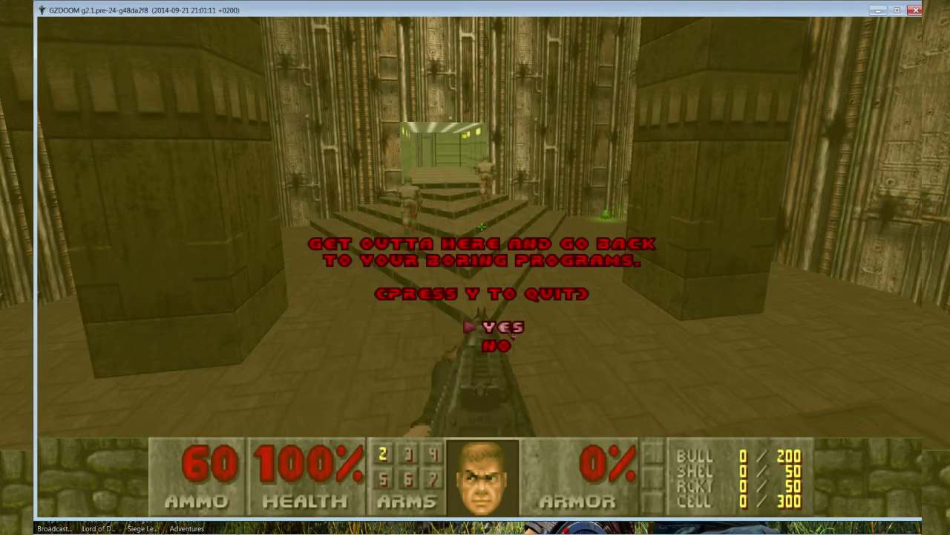
{"action": "left_click", "coordinate": [510, 327]}
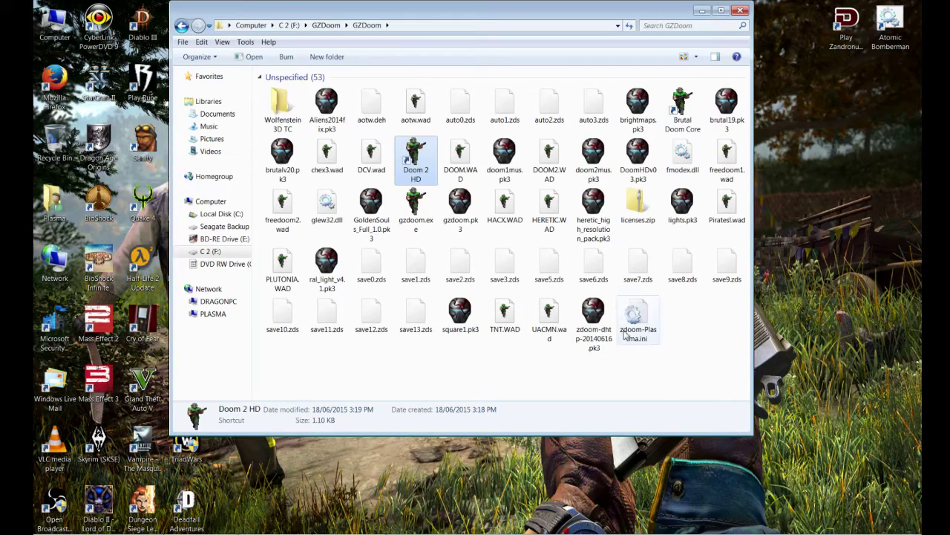
Launch gzdoom.exe with doom2mus.pk3, brutalv20.pk3, zdoom-dhtp-20140616.pk3 and DoomHDv03.pk3 loaded together, and cancel at the IWAD selection.
{"action": "left_click", "coordinate": [706, 329]}
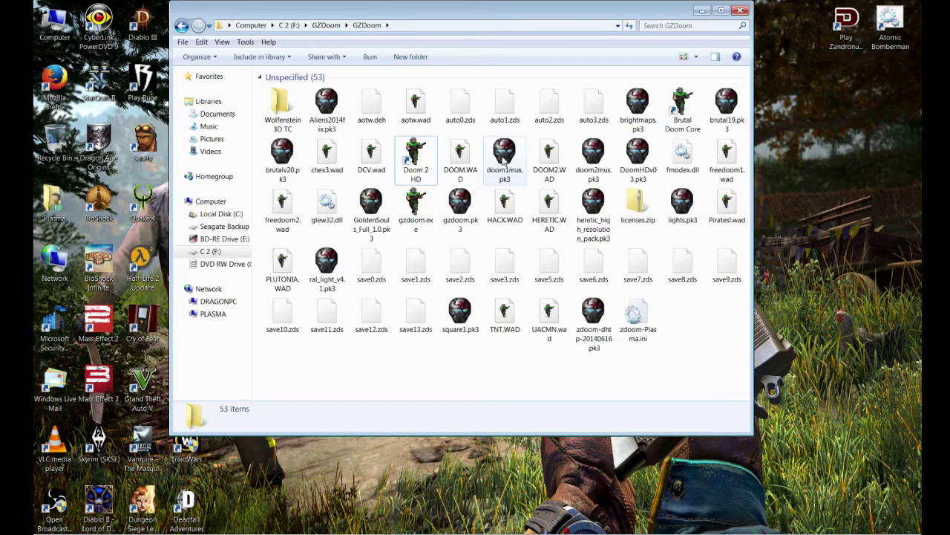
{"action": "left_click", "coordinate": [505, 158]}
{"action": "left_click", "coordinate": [601, 164]}
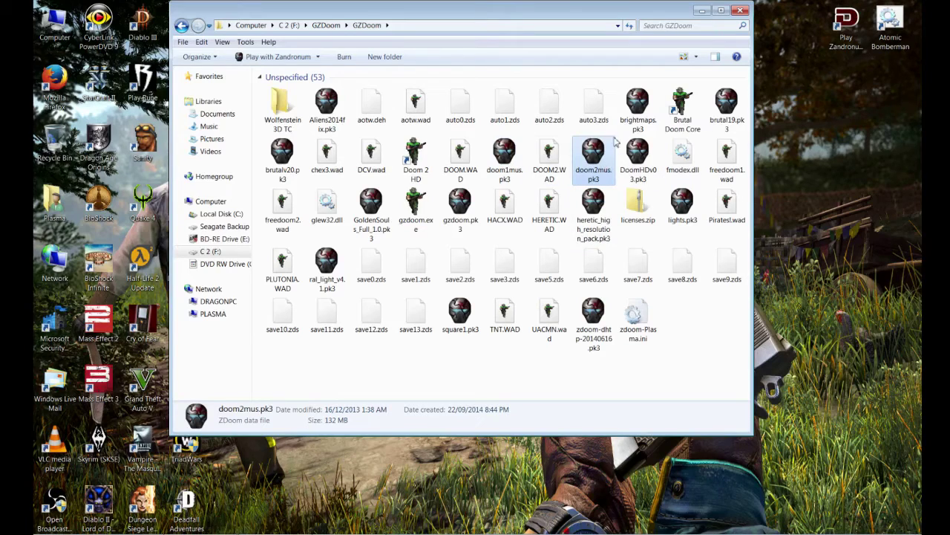
{"action": "left_click", "coordinate": [282, 165], "text": "ctrl"}
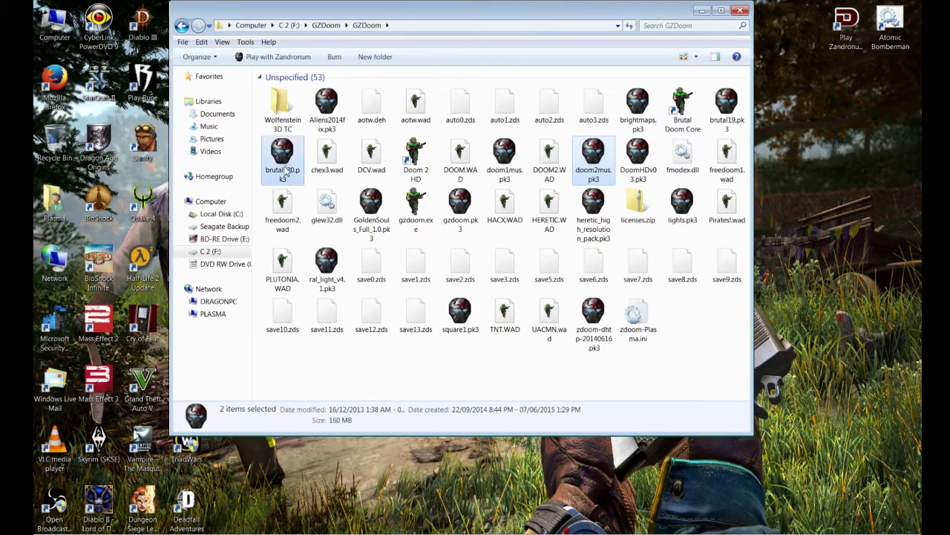
{"action": "left_click", "coordinate": [595, 320], "text": "ctrl"}
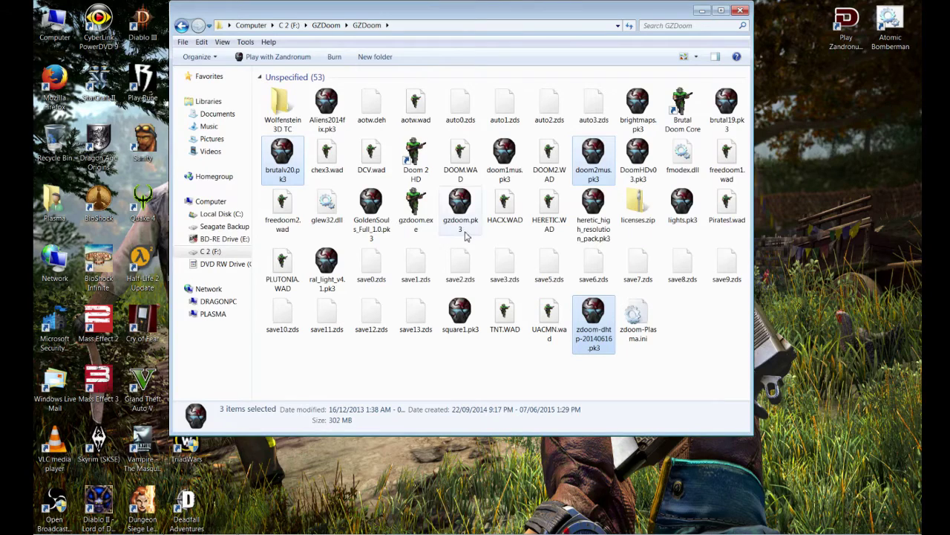
{"action": "left_click", "coordinate": [637, 160], "text": "ctrl"}
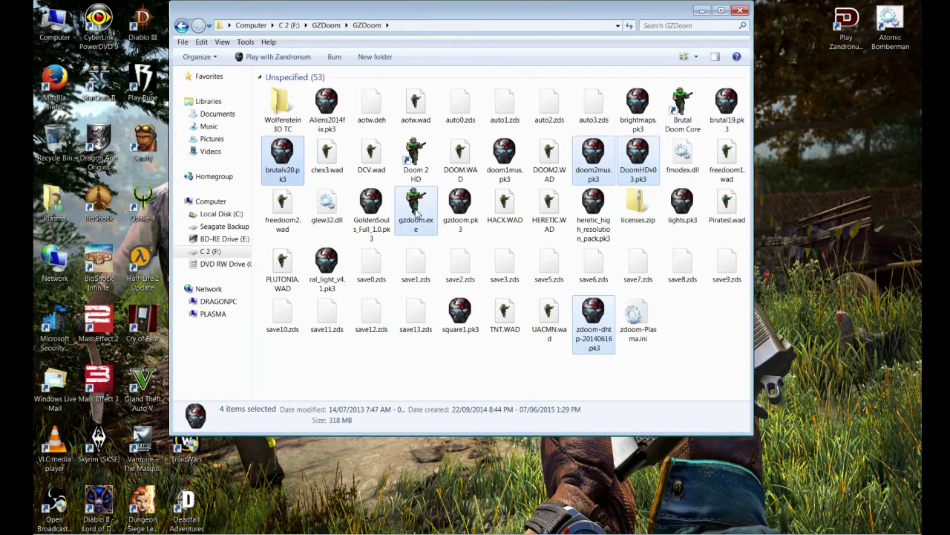
{"action": "left_click_drag", "start_coordinate": [417, 213], "coordinate": [417, 213]}
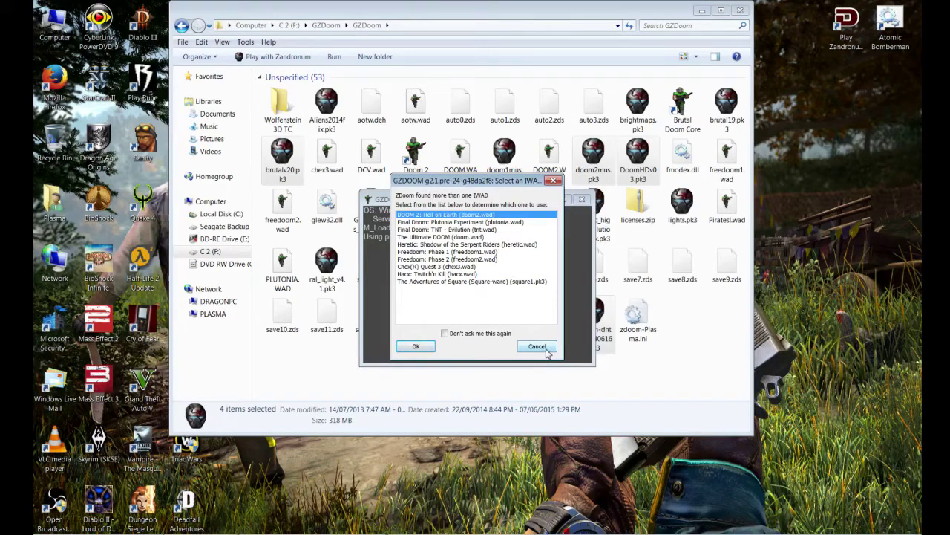
{"action": "left_click", "coordinate": [538, 347]}
Clear the file selection and minimize the Zandronum folder window to reveal the desktop.
{"action": "left_click", "coordinate": [654, 355]}
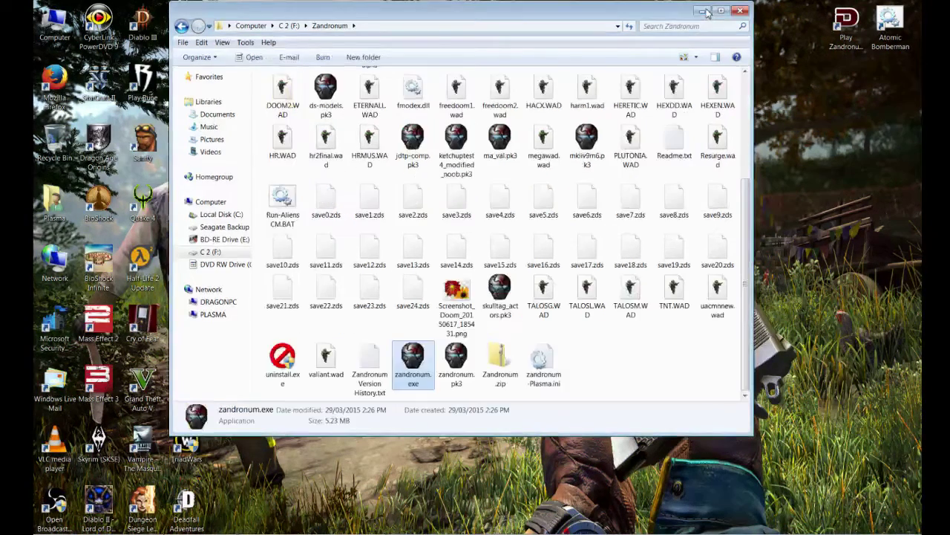
{"action": "left_click", "coordinate": [704, 12]}
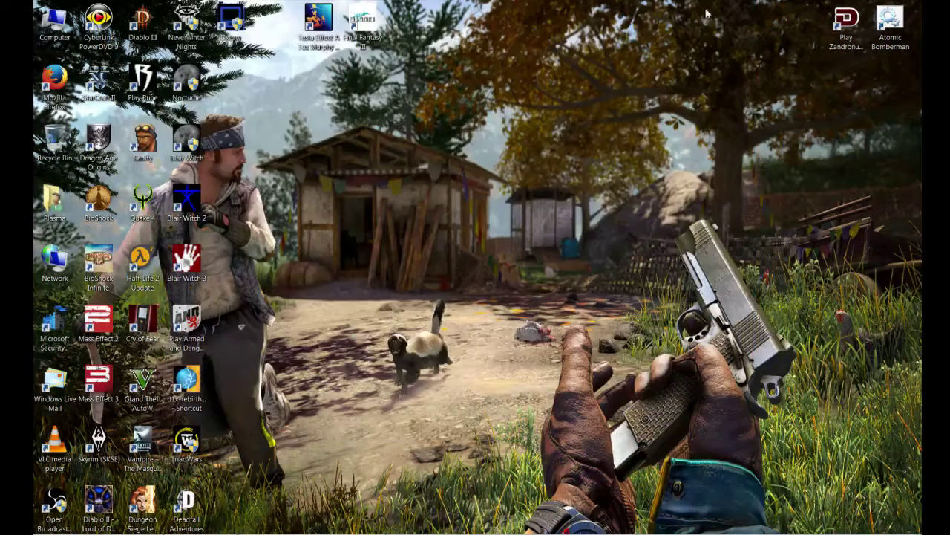